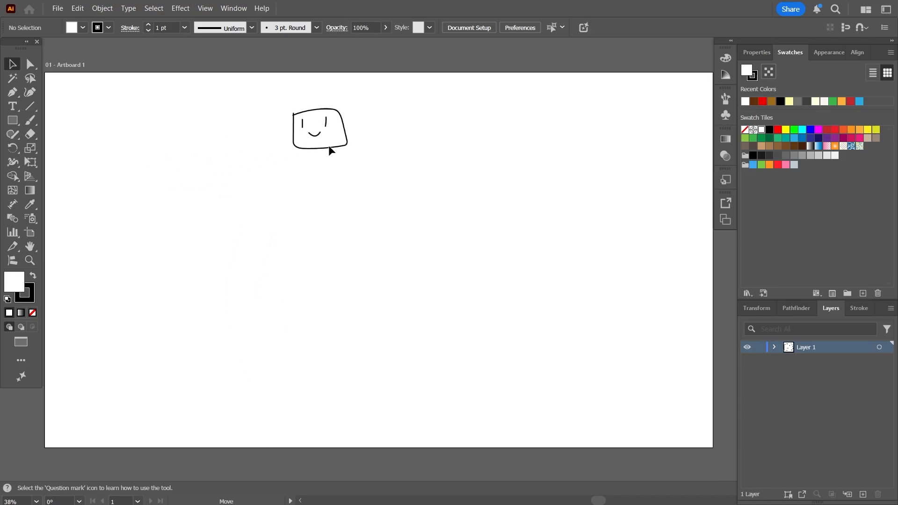
Delete the smiley-face doodle from the artboard
key(Delete)
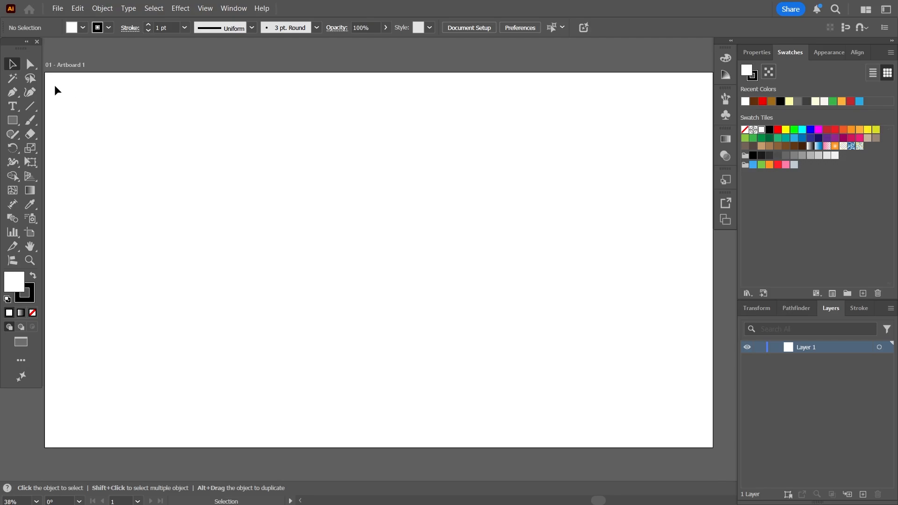
Draw a closed triangle in the upper middle of the artboard with the Pen tool
click(12, 92)
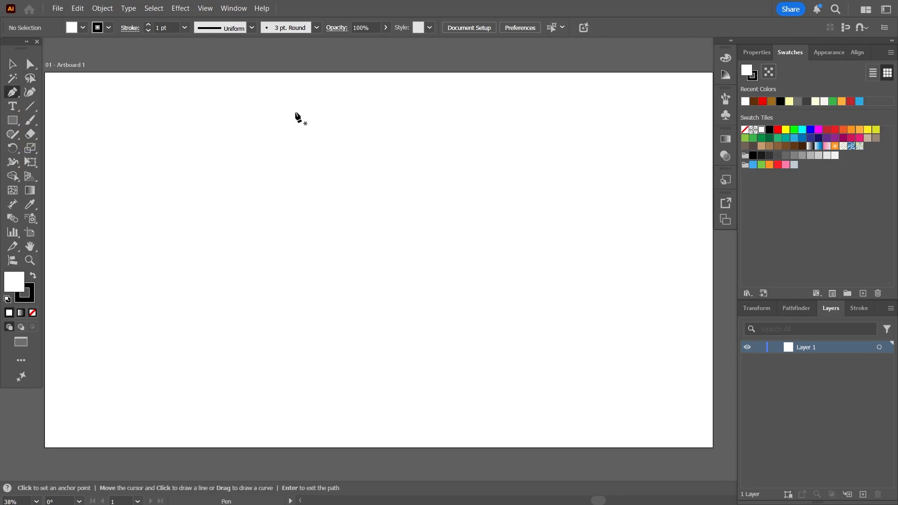
click(328, 114)
click(254, 242)
click(481, 253)
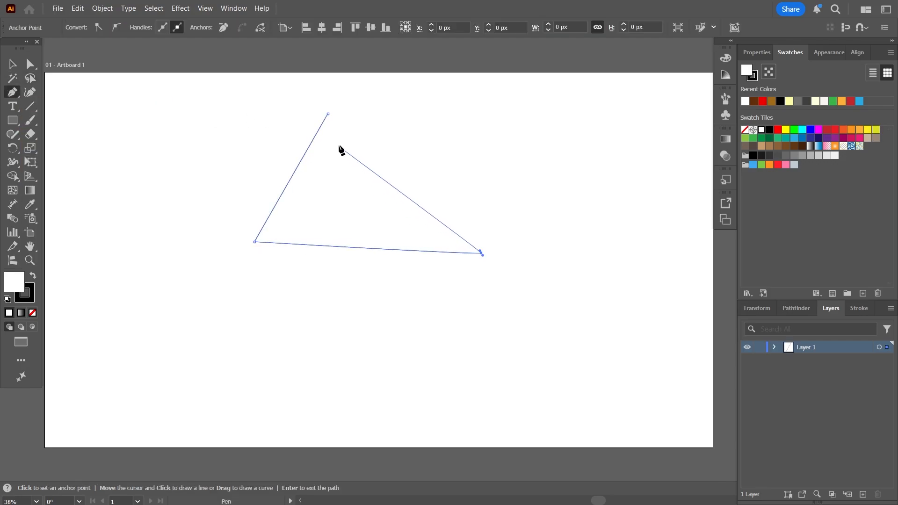
click(327, 114)
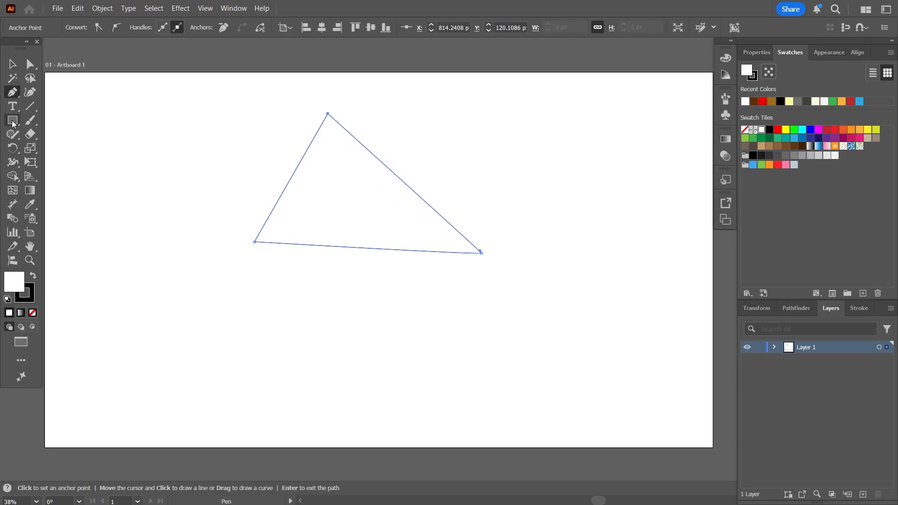
Delete the triangle from the artboard
click(14, 124)
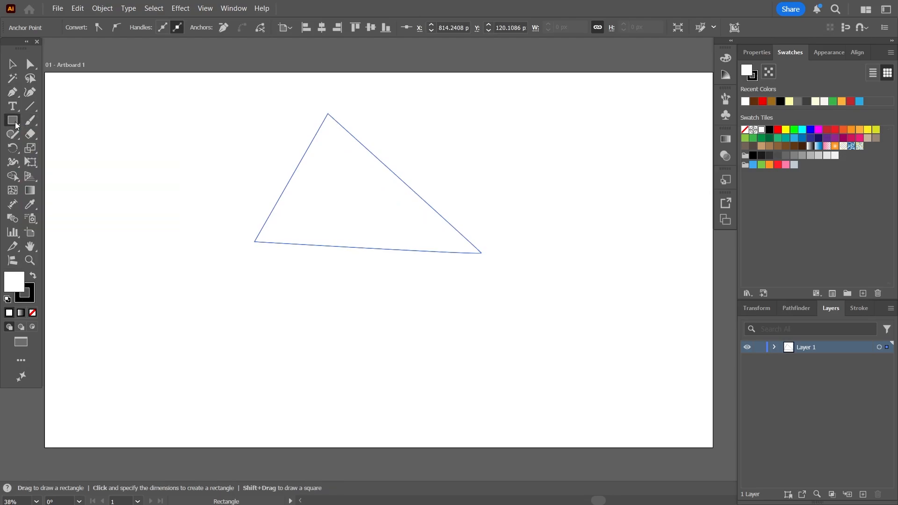
click(18, 127)
click(14, 67)
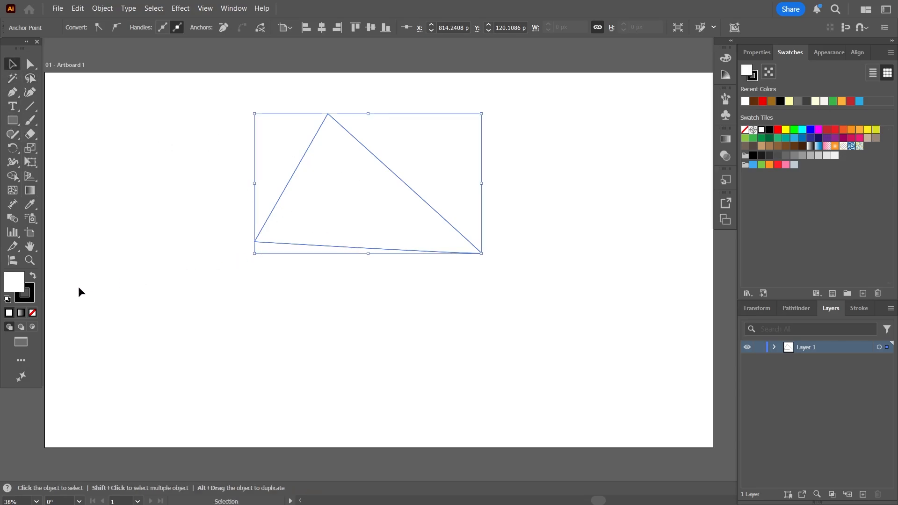
key(Delete)
Draw a nearly square rectangle in the upper-left part of the artboard with the Rectangle tool
click(15, 122)
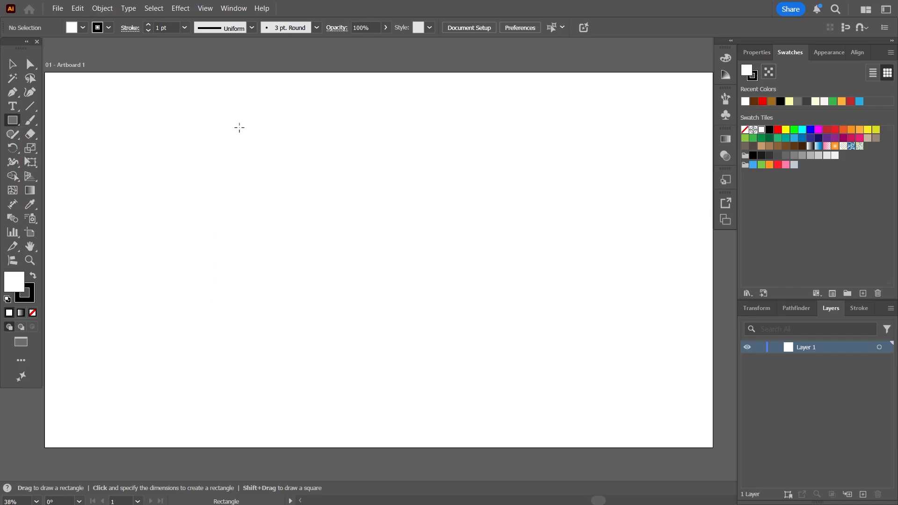
drag(239, 127, 406, 296)
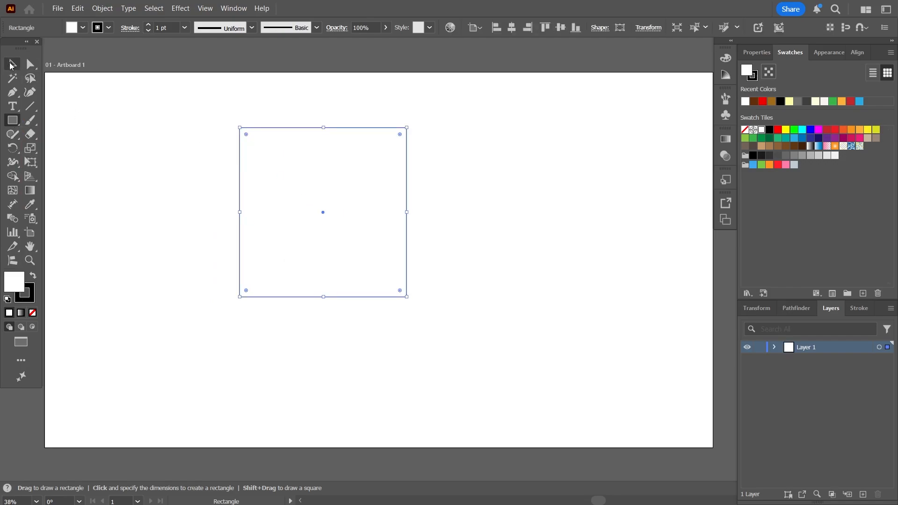
click(12, 65)
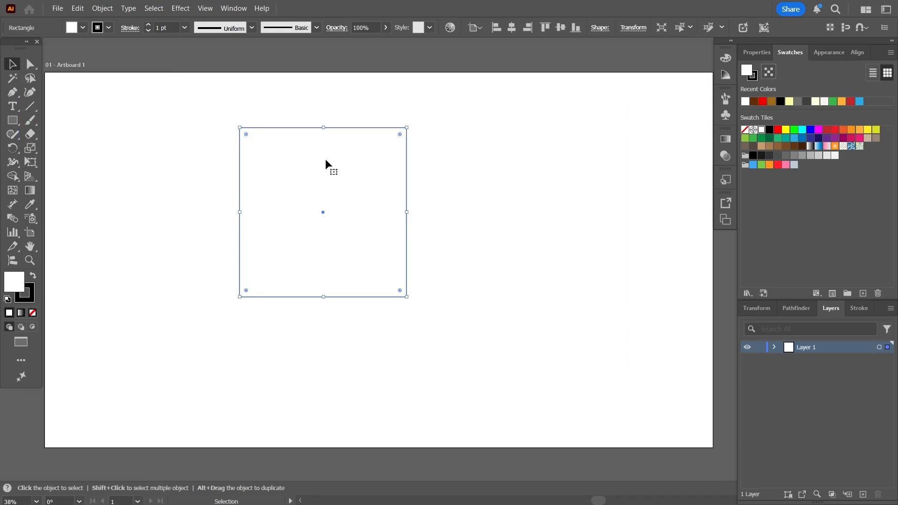
Deselect the square, reselect it with a selection marquee and move it slightly down and to the left
click(489, 150)
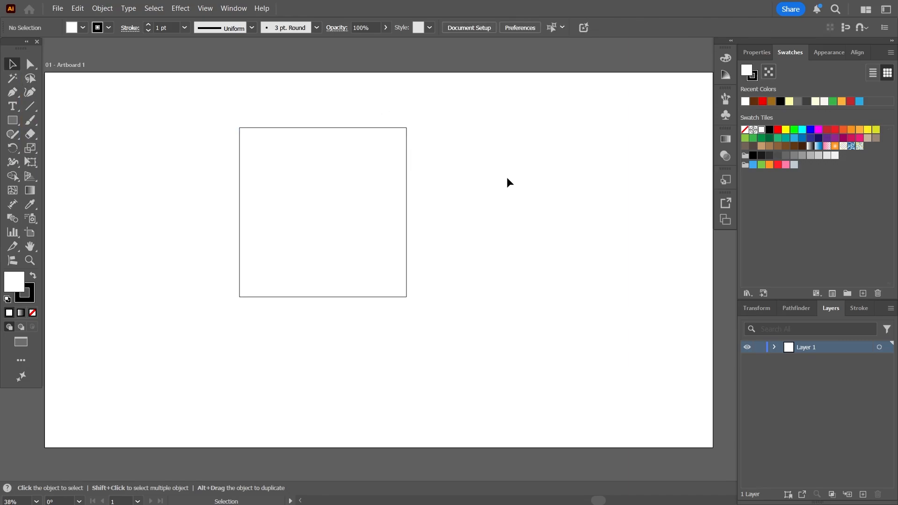
drag(506, 177, 344, 195)
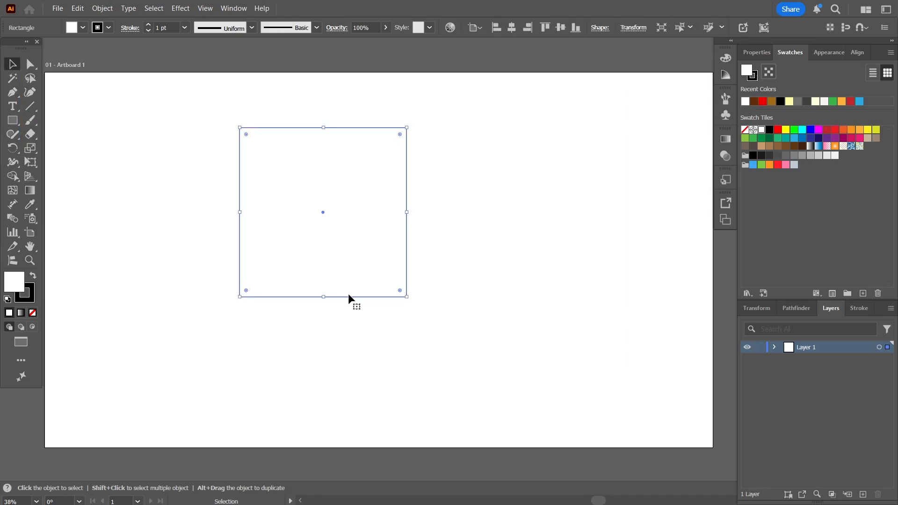
drag(349, 297, 304, 313)
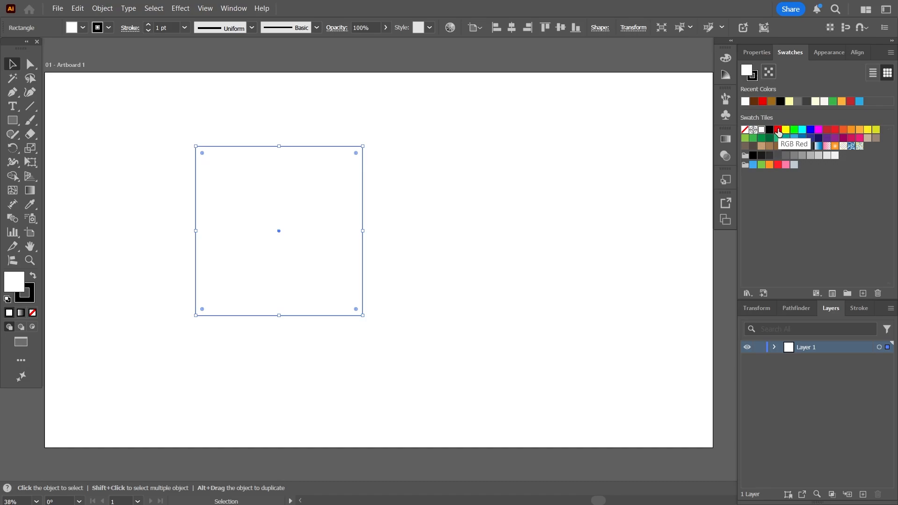
Fill the square with RGB Red, change the fill to green and shift the square slightly down and to the right
click(778, 130)
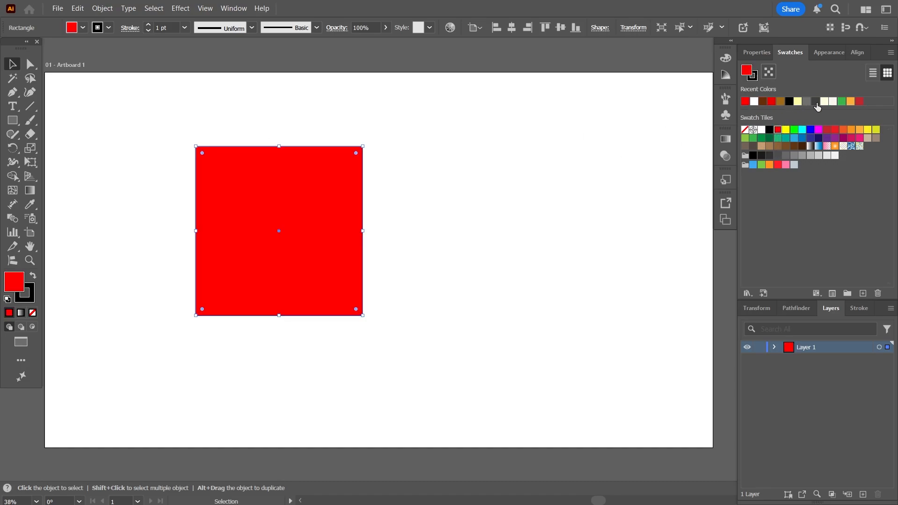
click(752, 138)
drag(292, 217, 323, 238)
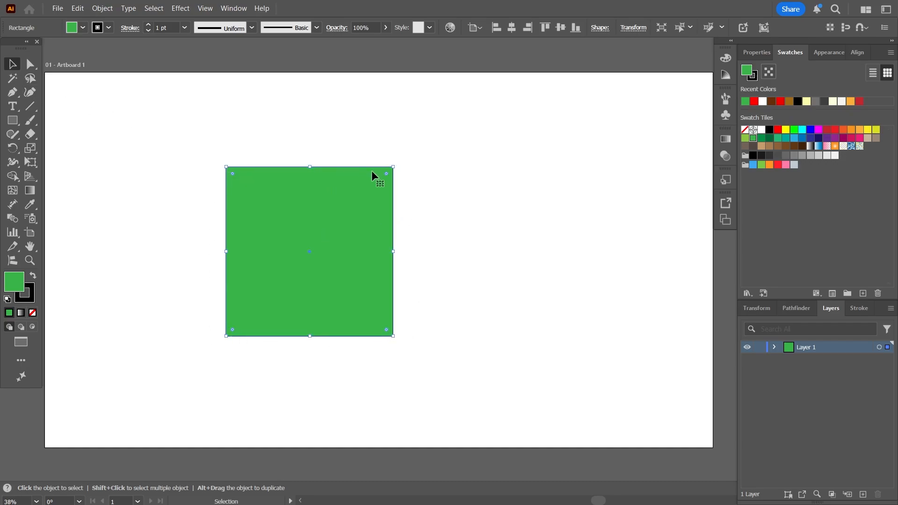
Enlarge the green square into a wider rectangle and reposition it near the middle of the artboard
drag(393, 167, 490, 124)
drag(389, 190, 330, 184)
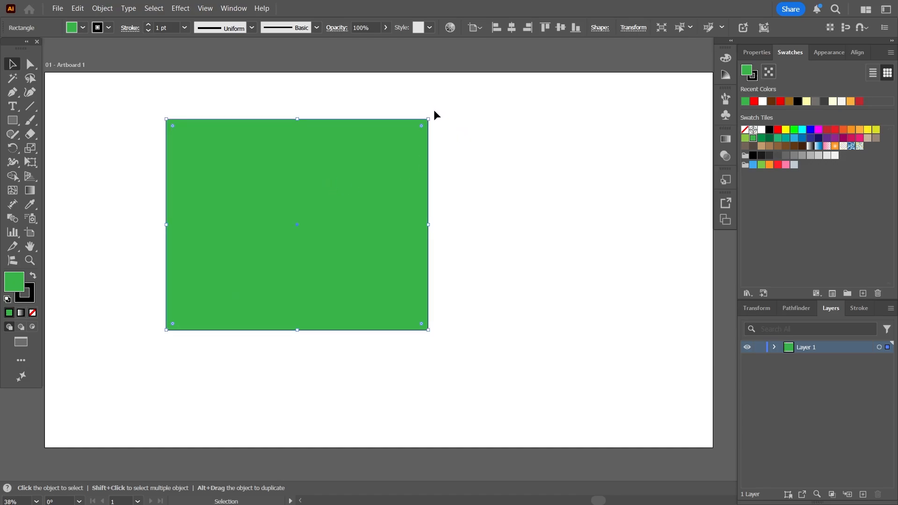
mouse_move(432, 114)
mouse_down()
mouse_move(444, 140)
mouse_move(423, 312)
mouse_move(240, 100)
mouse_move(157, 270)
mouse_move(448, 280)
mouse_move(415, 106)
mouse_move(432, 120)
mouse_up()
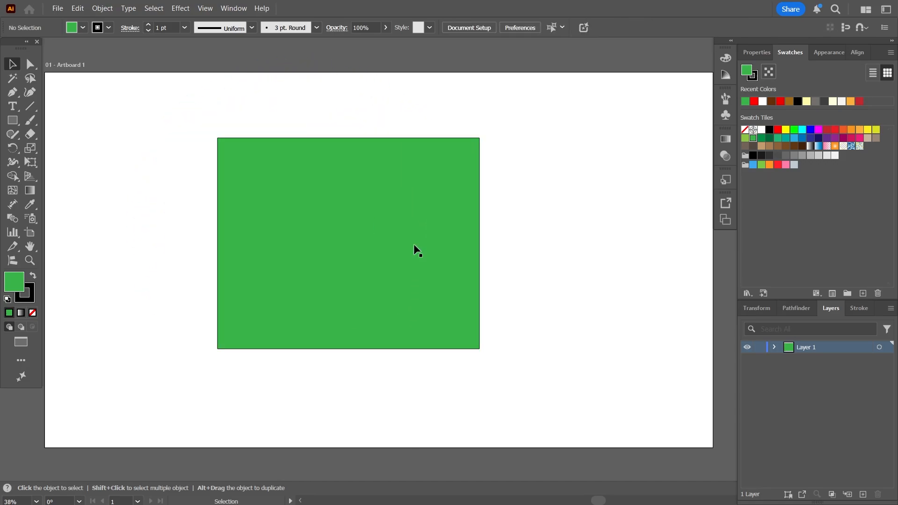
Stretch the green rectangle to about 933 × 736 px and try rounding its corners
click(413, 248)
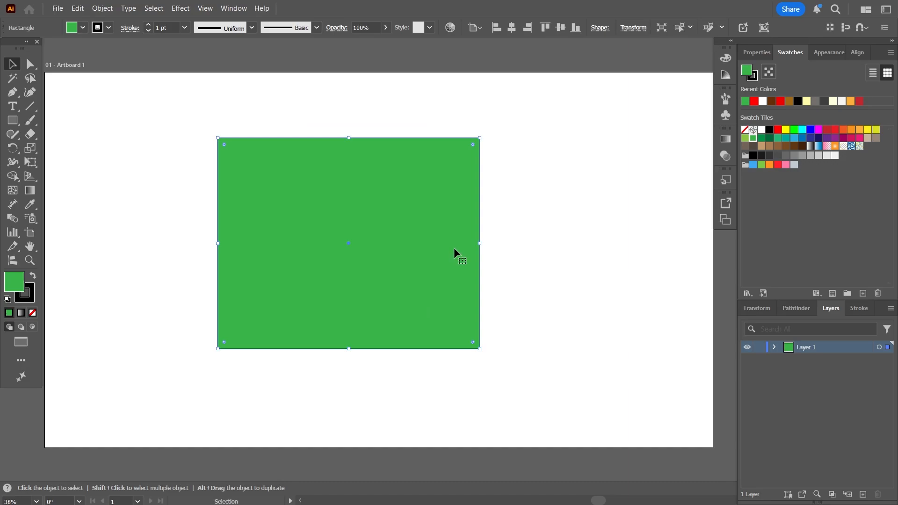
drag(481, 243, 540, 243)
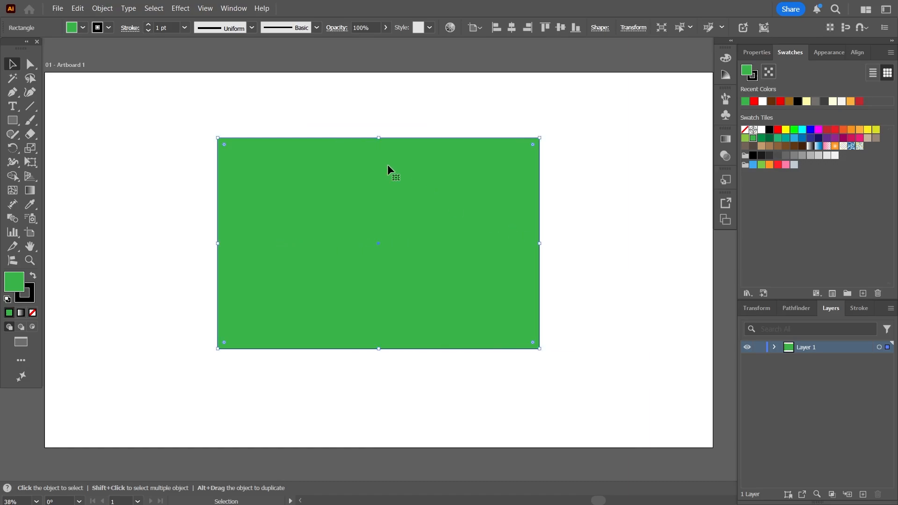
drag(378, 137, 386, 115)
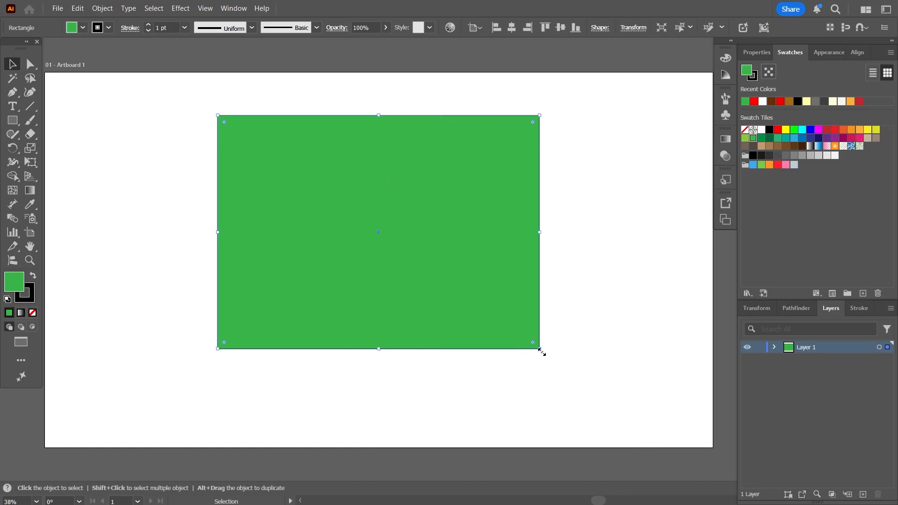
drag(540, 349, 542, 372)
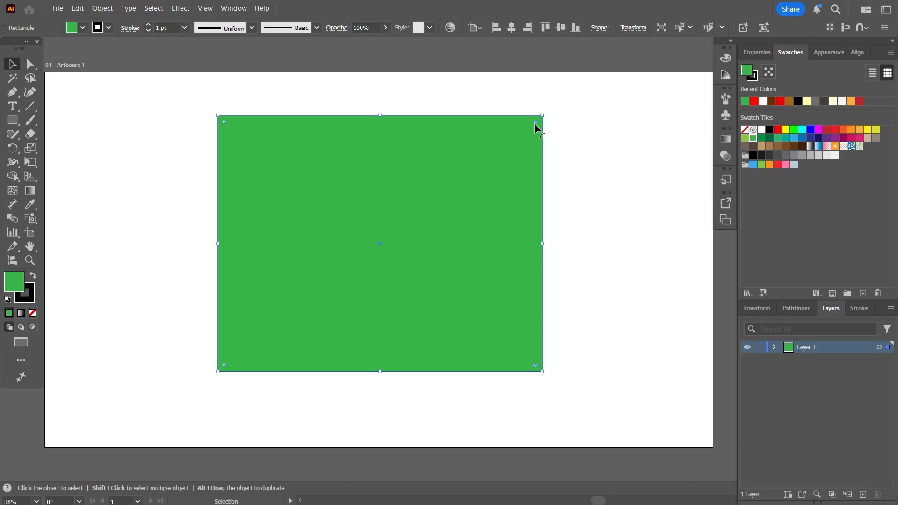
mouse_move(535, 122)
mouse_down()
mouse_move(393, 287)
mouse_move(535, 122)
mouse_up()
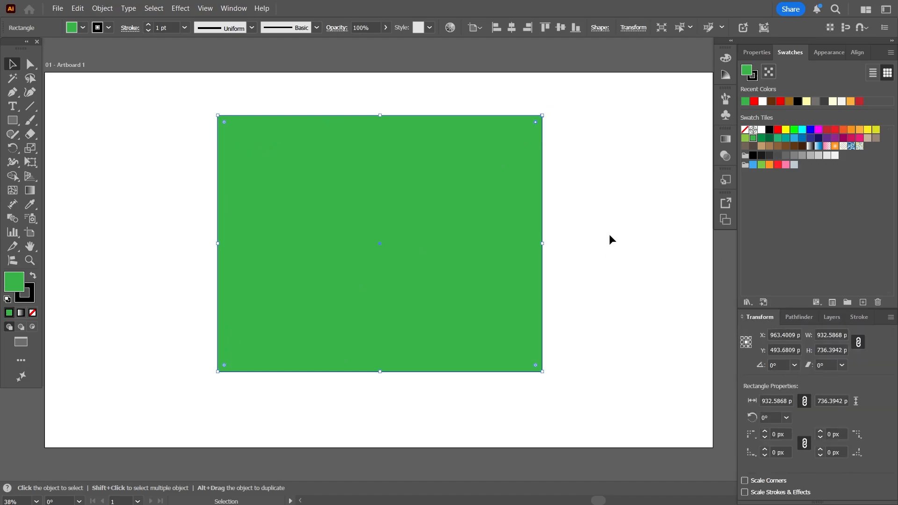
Move the green rectangle slightly to the left and resize it to about 977 × 665 px
drag(420, 231, 381, 257)
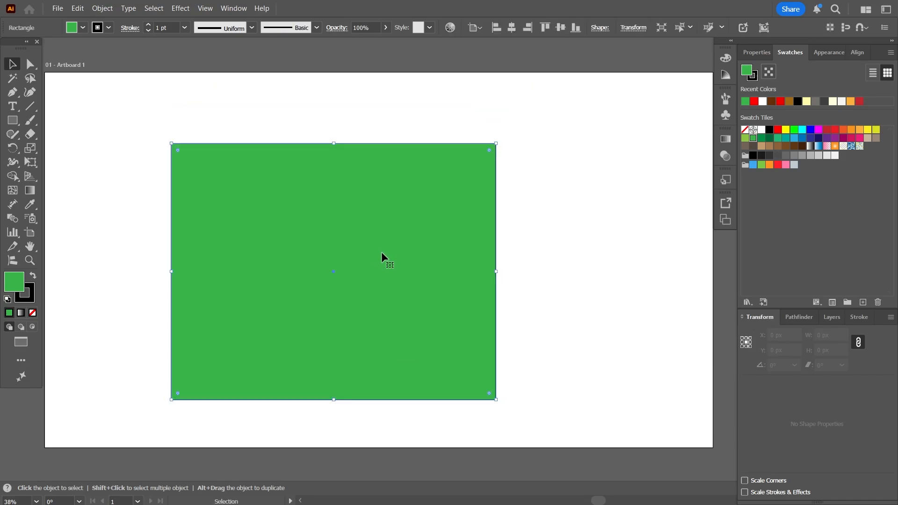
drag(339, 209, 366, 181)
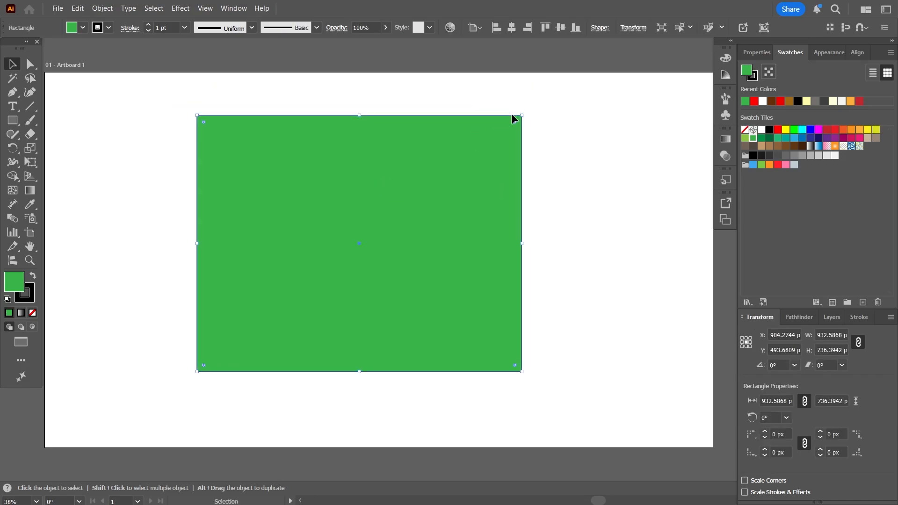
mouse_move(523, 115)
mouse_down()
mouse_move(374, 233)
mouse_move(488, 138)
mouse_move(538, 140)
mouse_move(537, 77)
mouse_move(514, 100)
mouse_move(517, 118)
mouse_up()
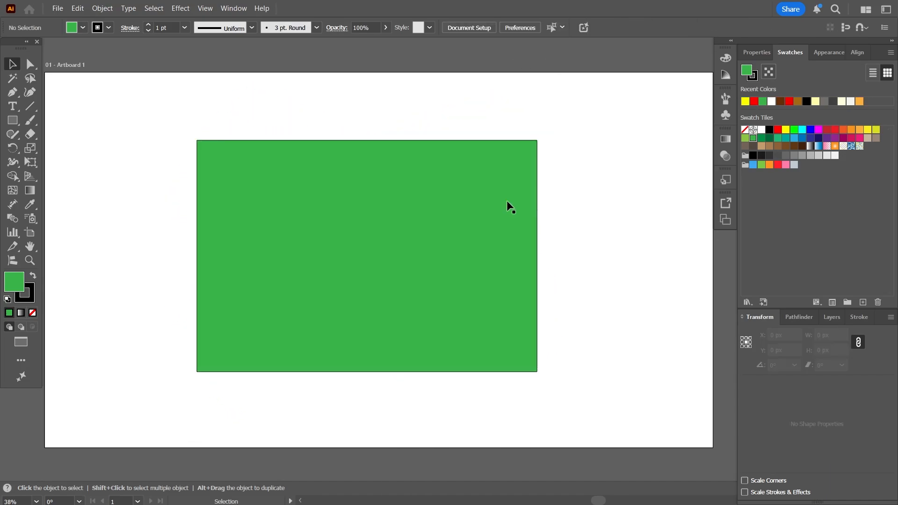
Display the green rectangle's properties and scale it down to about 673 × 429 px, keeping its lower-left corner in place
click(467, 218)
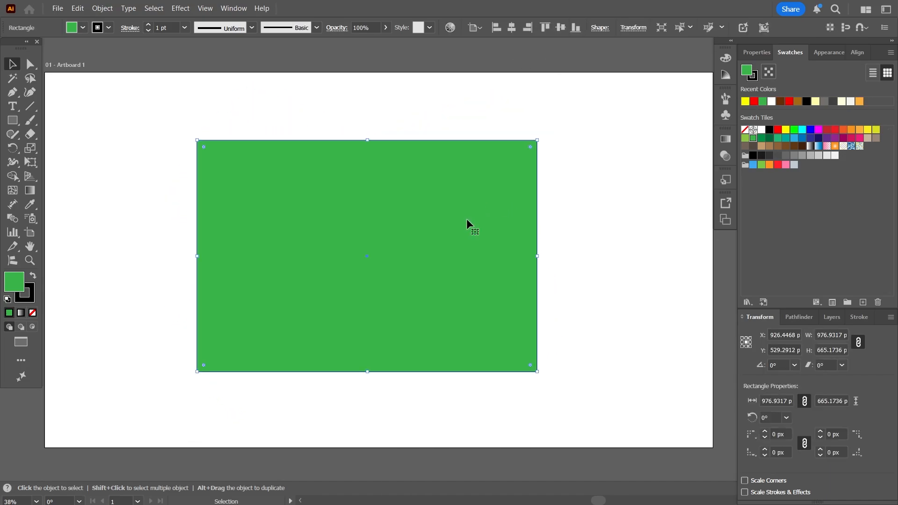
click(753, 53)
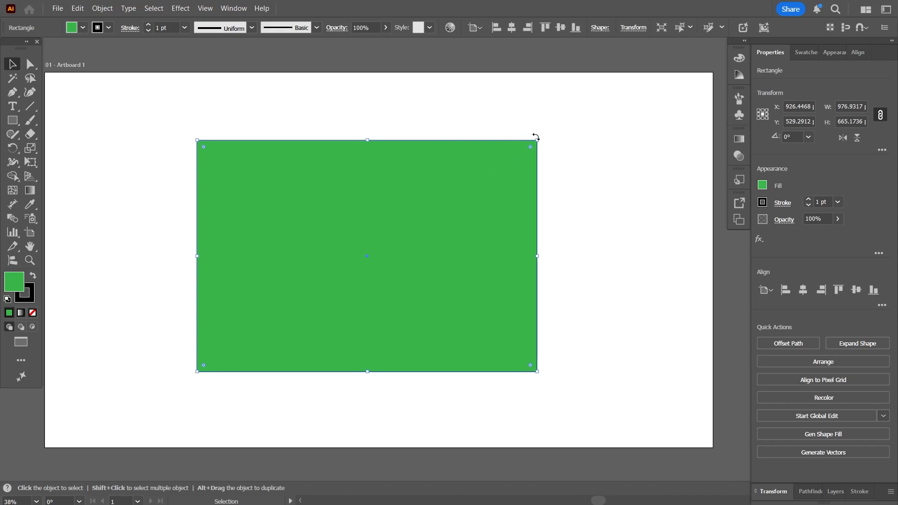
drag(536, 139, 431, 222)
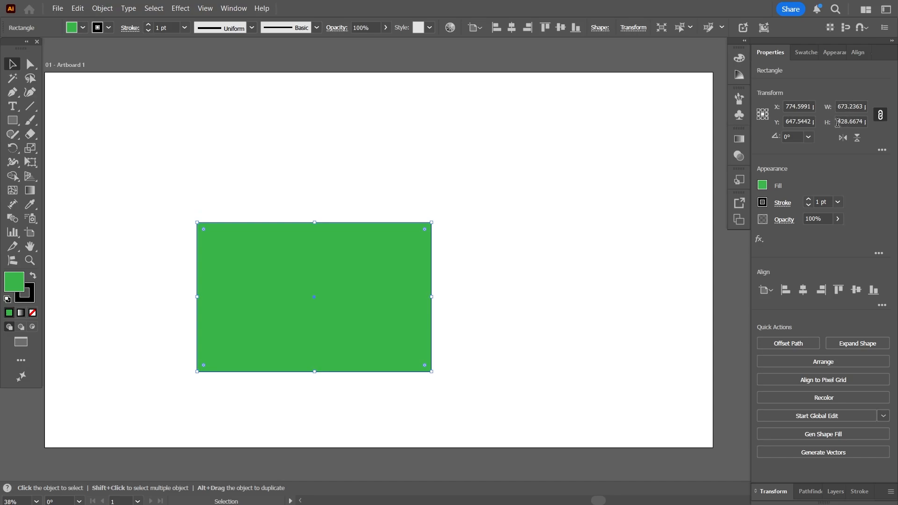
Rotate the rectangle to the preset angle of 60° and set it back to 0°
click(808, 137)
click(823, 176)
click(809, 136)
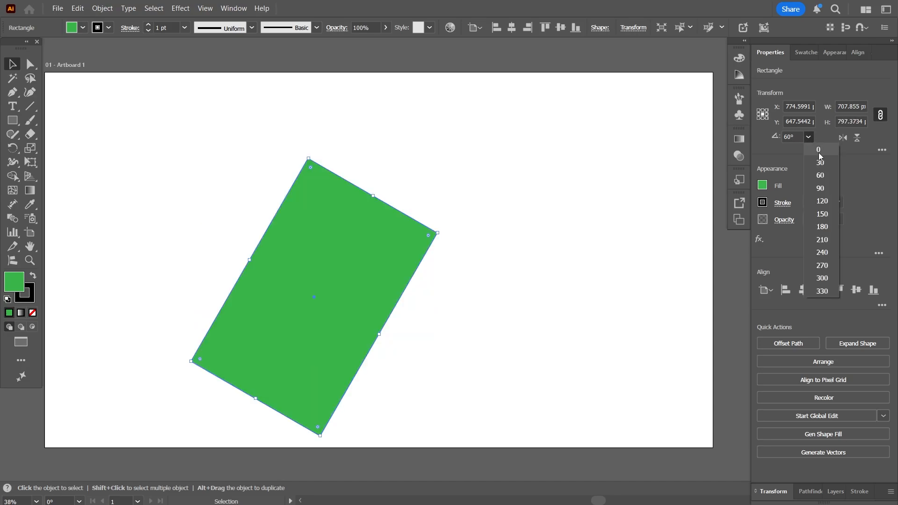
click(819, 156)
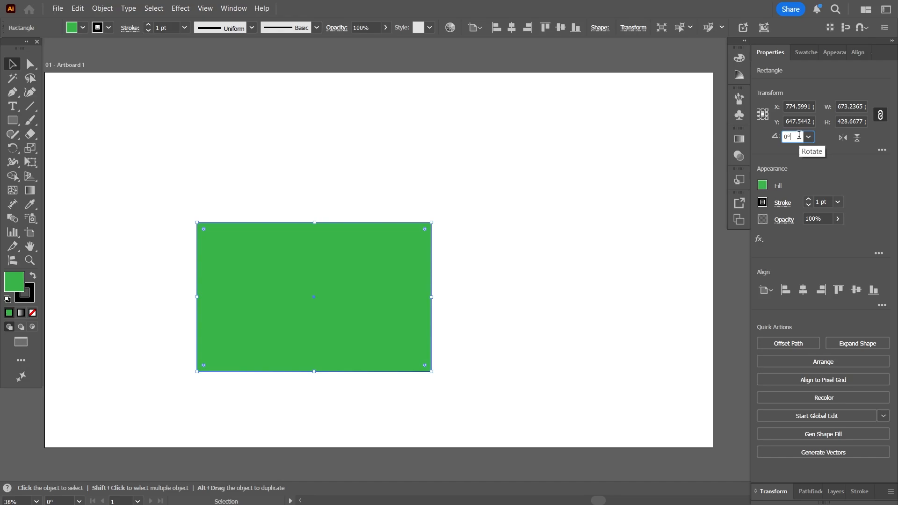
Rotate the rectangle gradually past 34° and 98°, and set its rotation angle back to 0°
scroll(799, 135, up, 20)
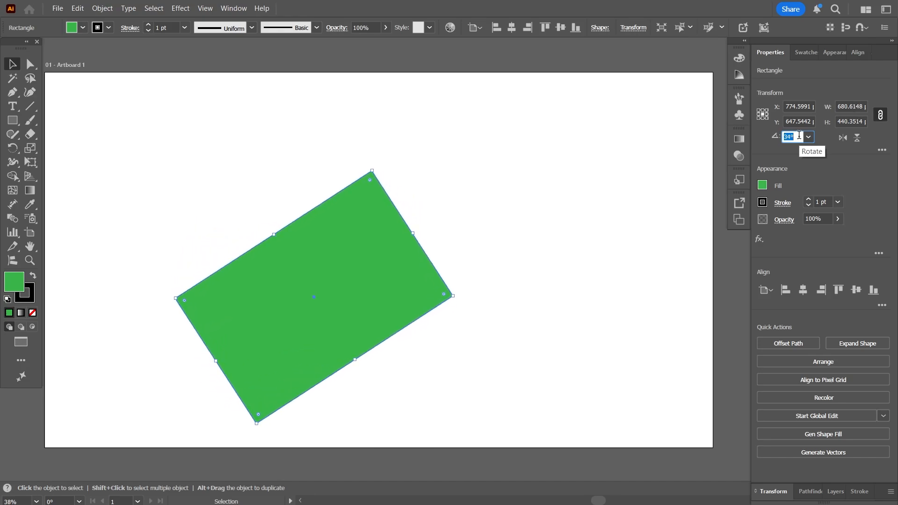
scroll(799, 135, up, 20)
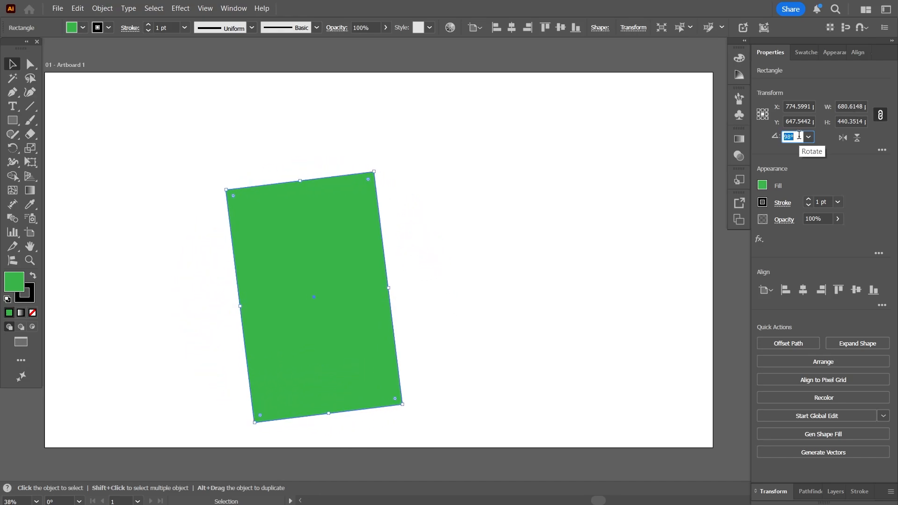
scroll(799, 135, up, 17)
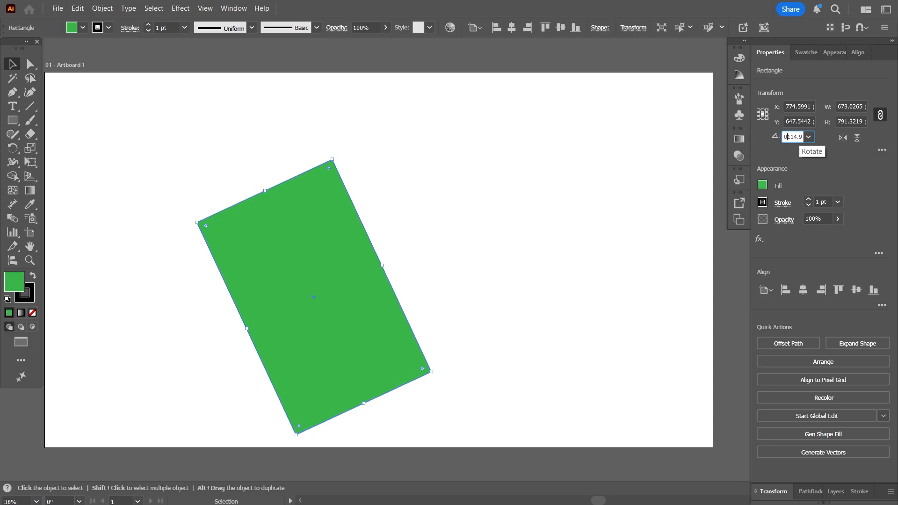
key(Return)
click(799, 135)
text(0)
key(Return)
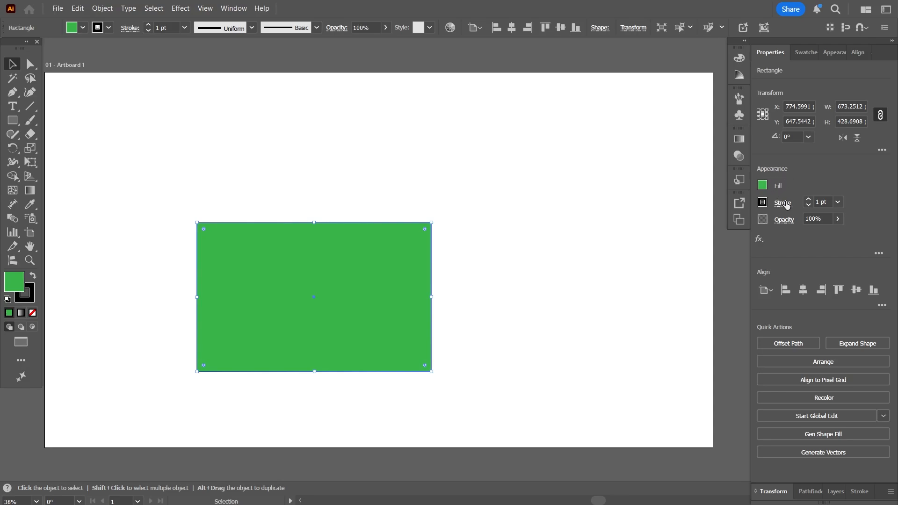
Try a 15 pt stroke on the rectangle, reduce it to 3 pt, and adjust the opacity, ending at 100%
click(808, 199)
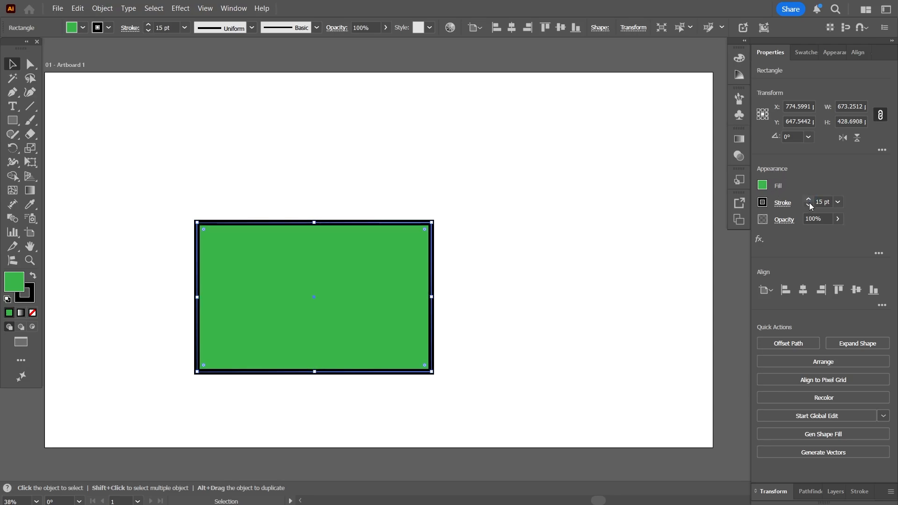
click(809, 205)
click(837, 219)
mouse_move(836, 235)
mouse_down()
mouse_move(800, 236)
mouse_move(848, 234)
mouse_up()
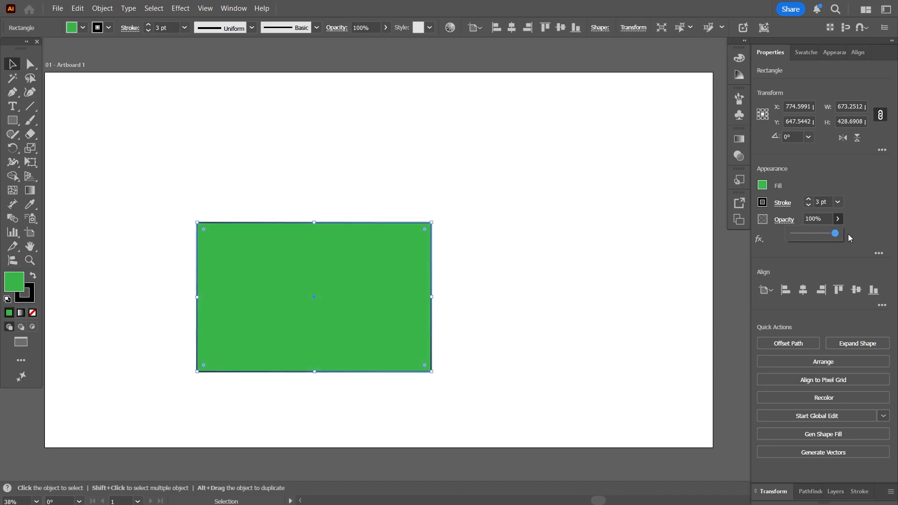
Centre the rectangle on the artboard, align it to the left and bottom edges, and centre it horizontally and vertically again
click(802, 290)
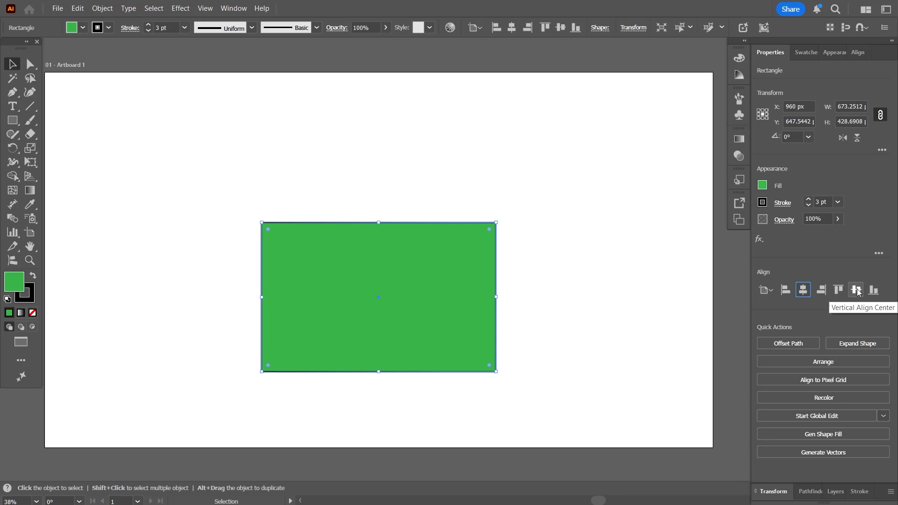
click(856, 290)
click(785, 289)
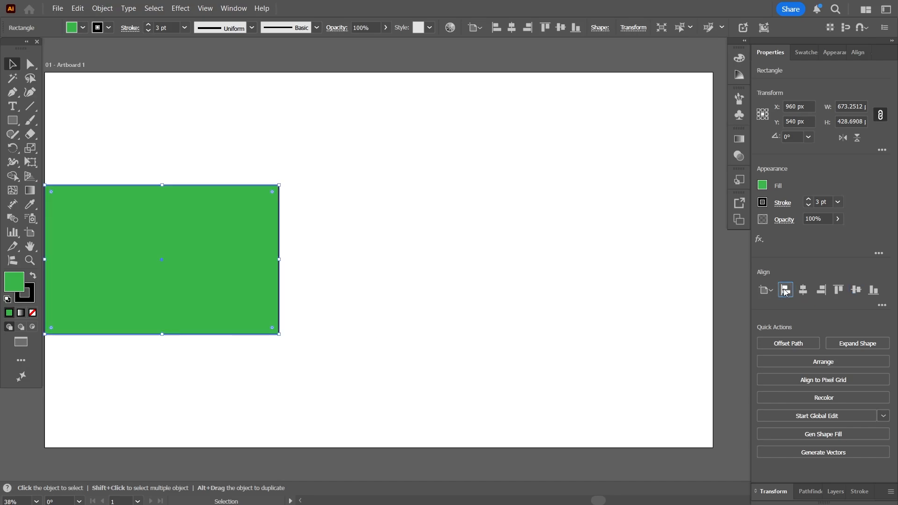
click(873, 290)
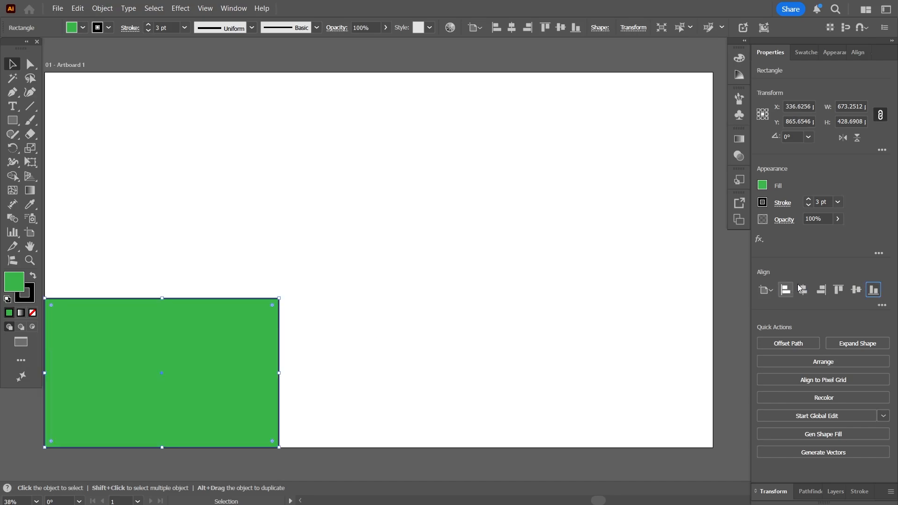
click(803, 290)
click(856, 291)
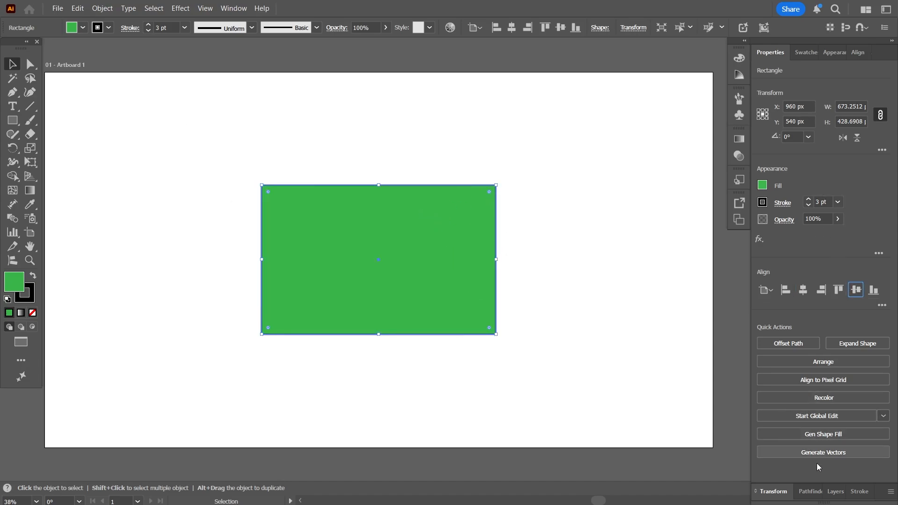
Display the layers, expand Layer 1 to list its objects, and switch to the Pen tool and back to the Selection tool
click(835, 491)
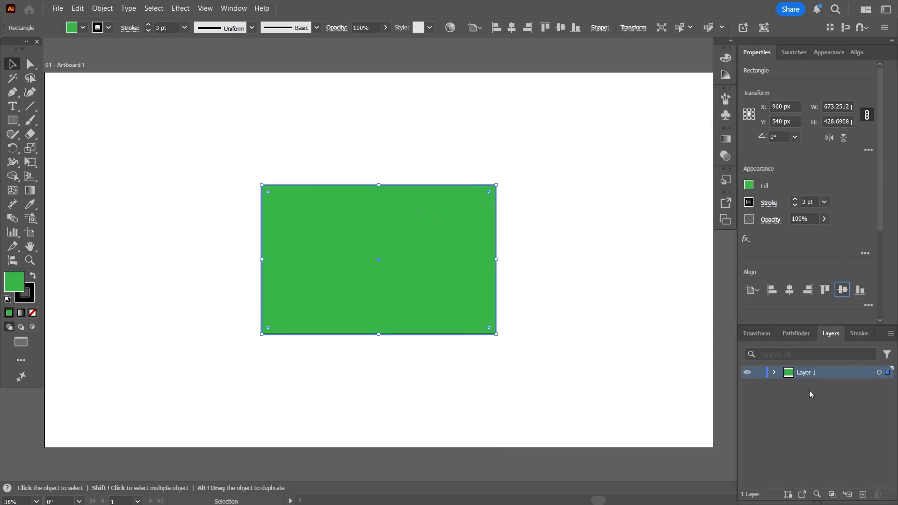
click(774, 373)
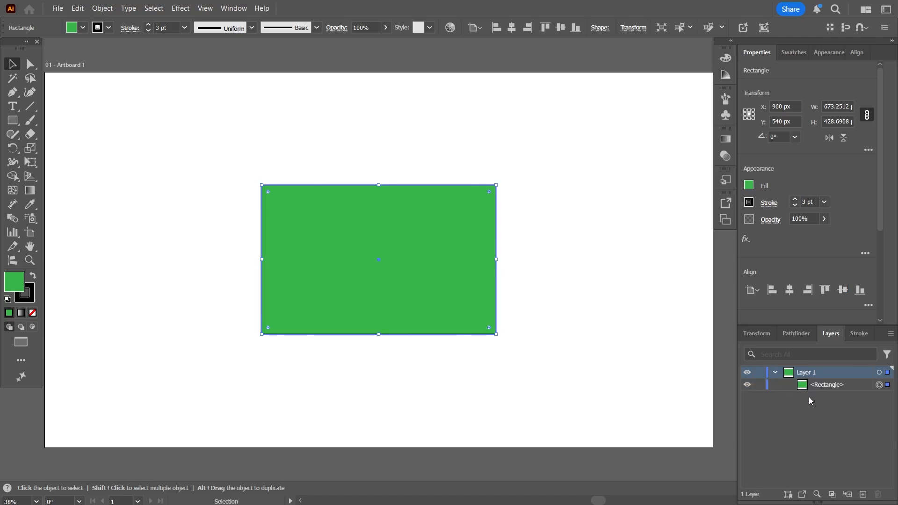
click(775, 373)
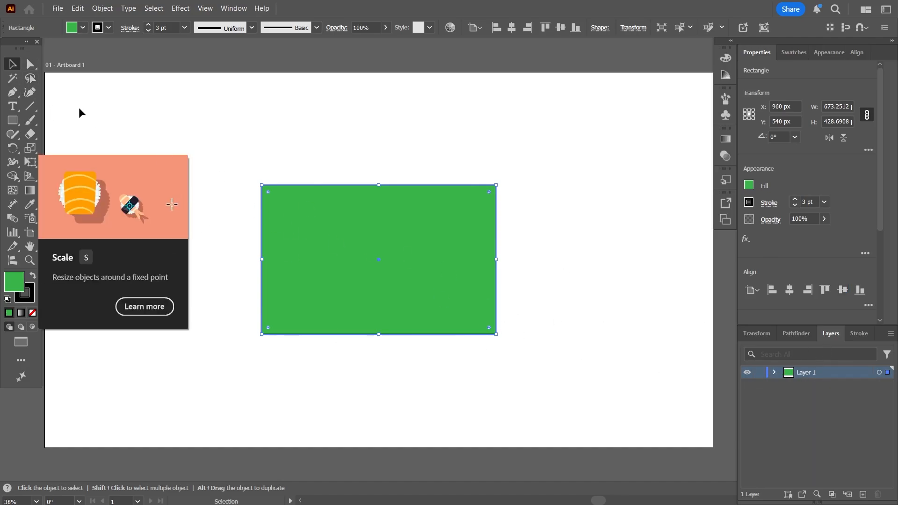
click(12, 92)
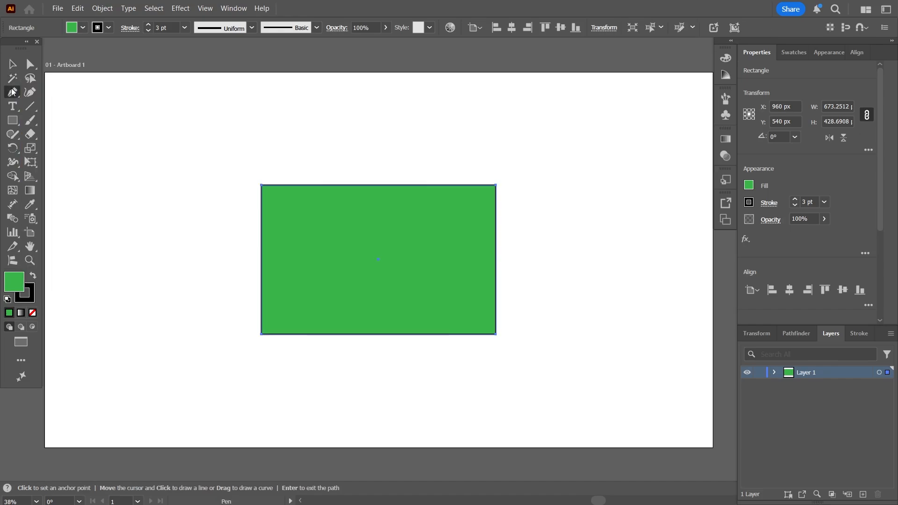
click(774, 372)
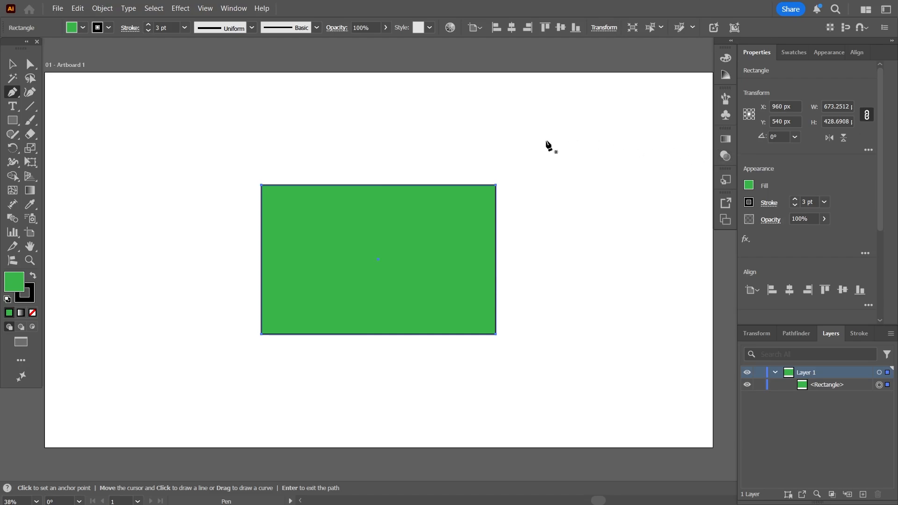
click(13, 64)
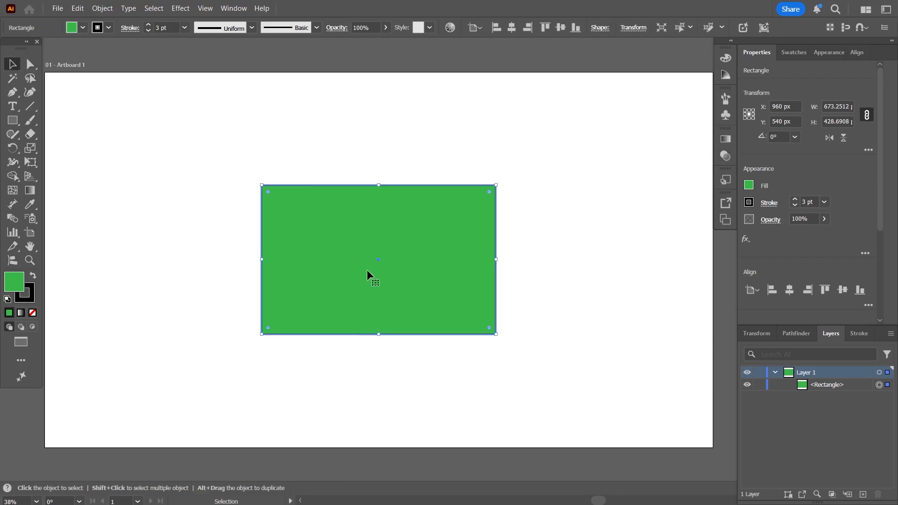
Open the Move options for the selected rectangle and set the move distance to 0 px
double_click(10, 65)
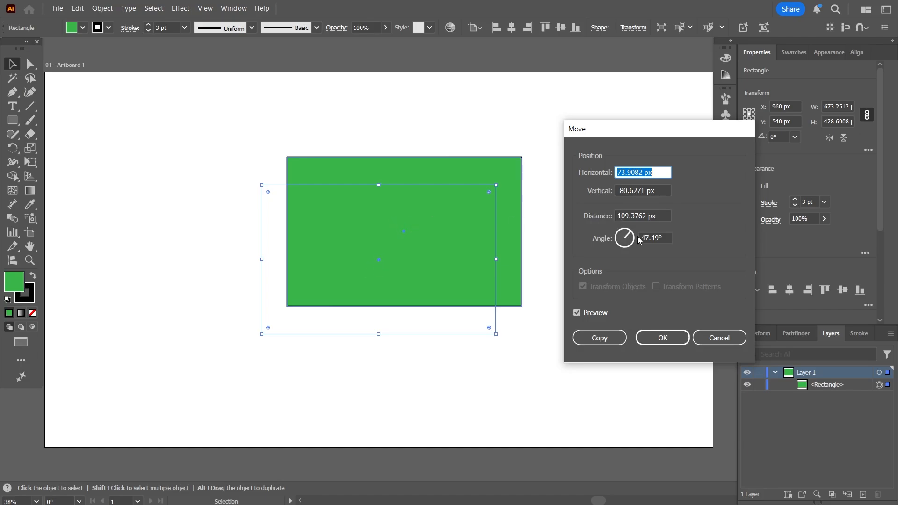
drag(662, 215, 573, 215)
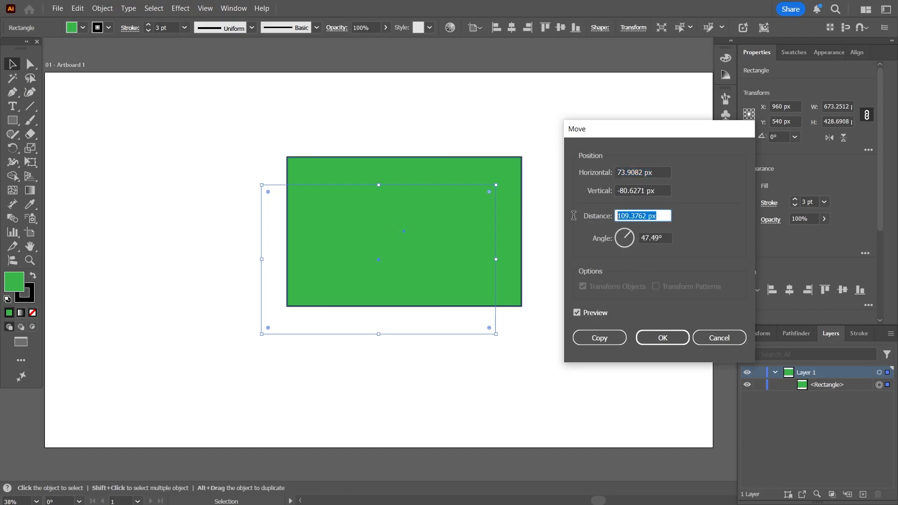
text(0)
key(Tab)
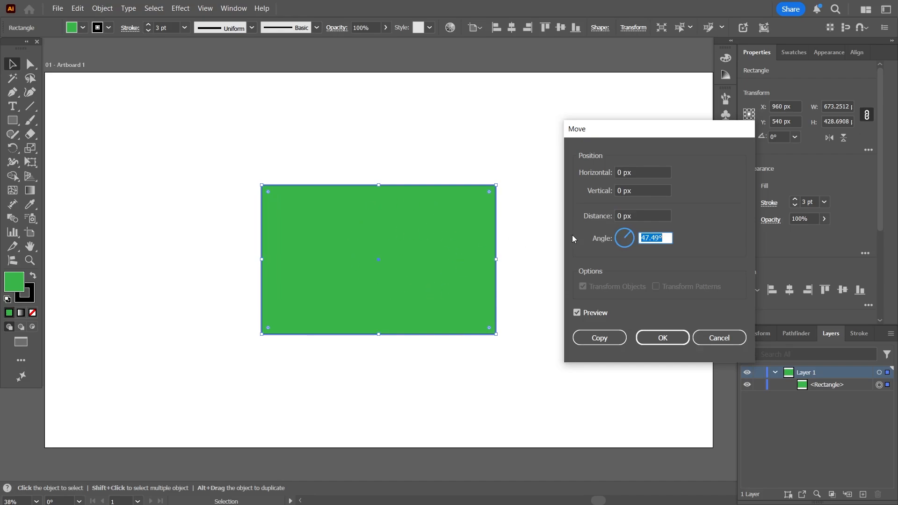
Try horizontal move offsets past 67 px and down to -66 px, and reset the horizontal offset to 0 px
click(639, 171)
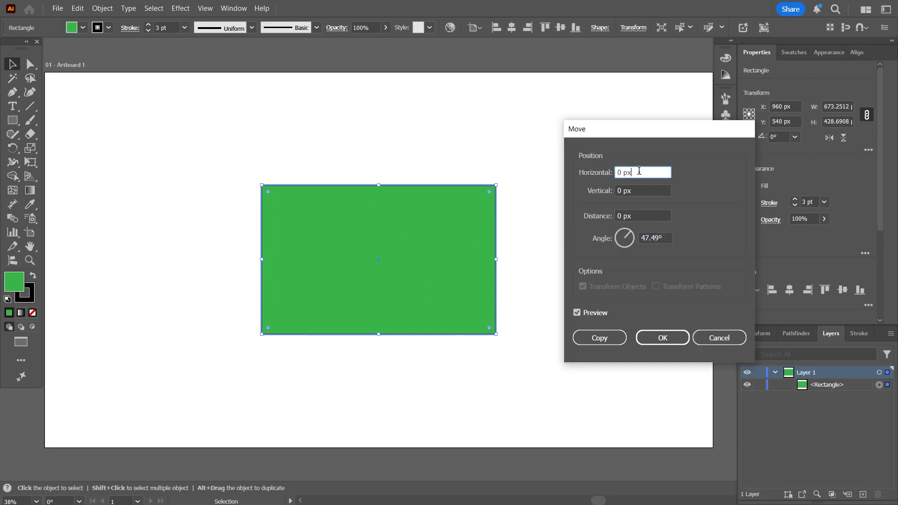
scroll(639, 171, up, 20)
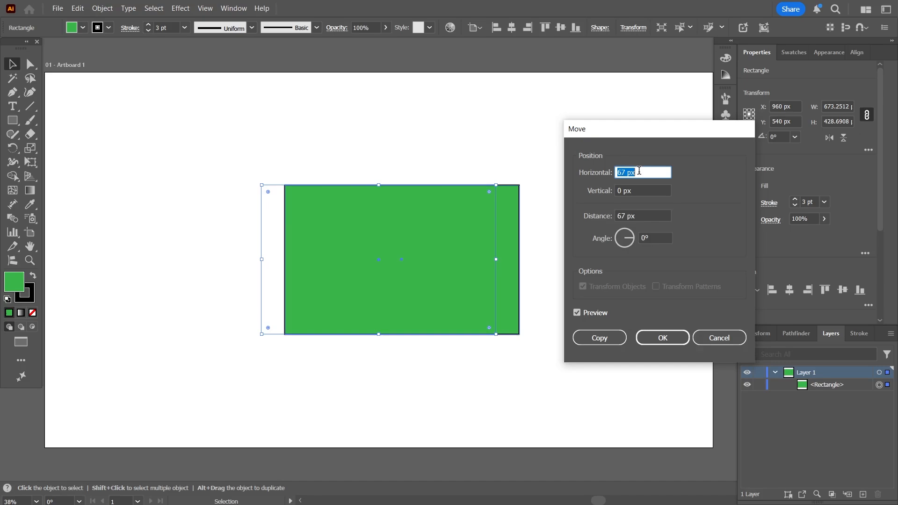
scroll(639, 170, up, 12)
scroll(638, 171, down, 20)
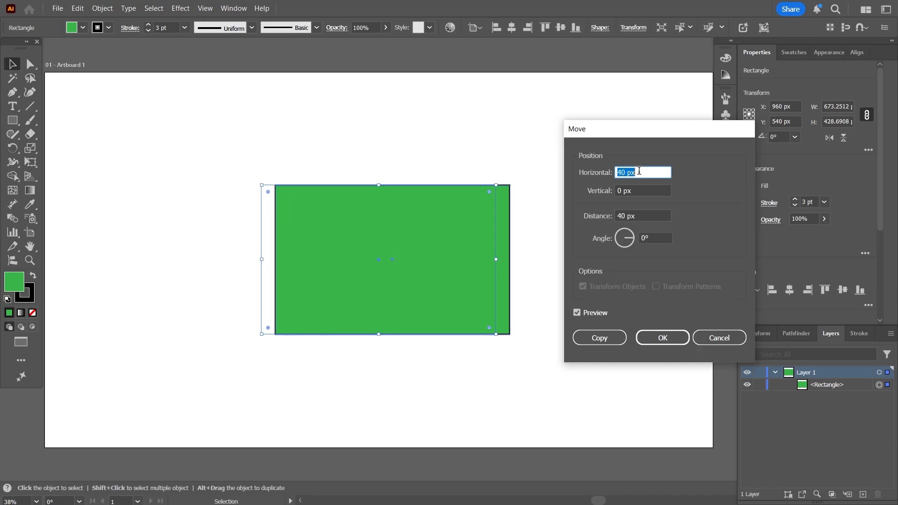
scroll(639, 171, down, 20)
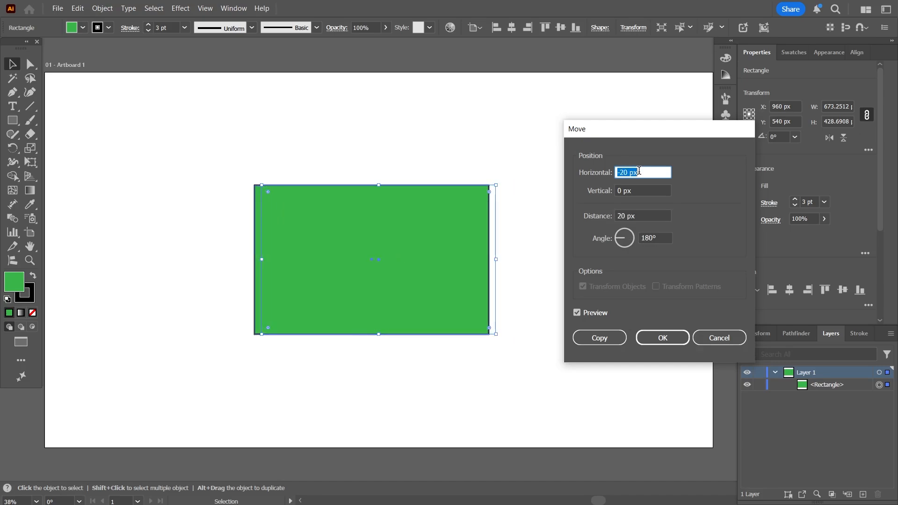
scroll(639, 171, down, 20)
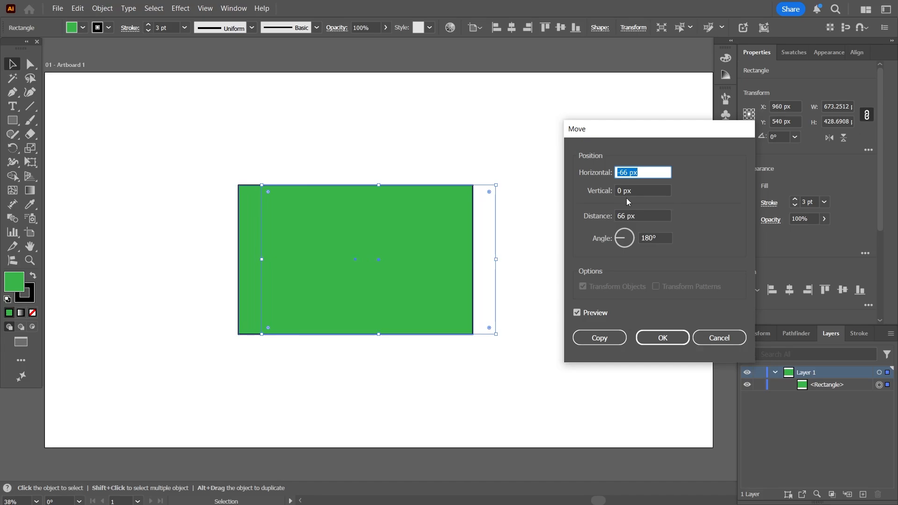
click(640, 190)
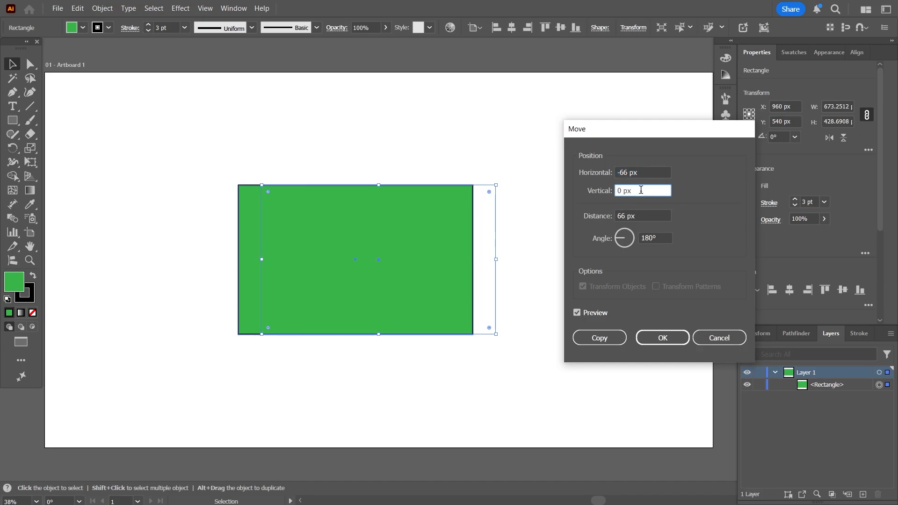
drag(646, 172, 556, 186)
text(0)
key(Tab)
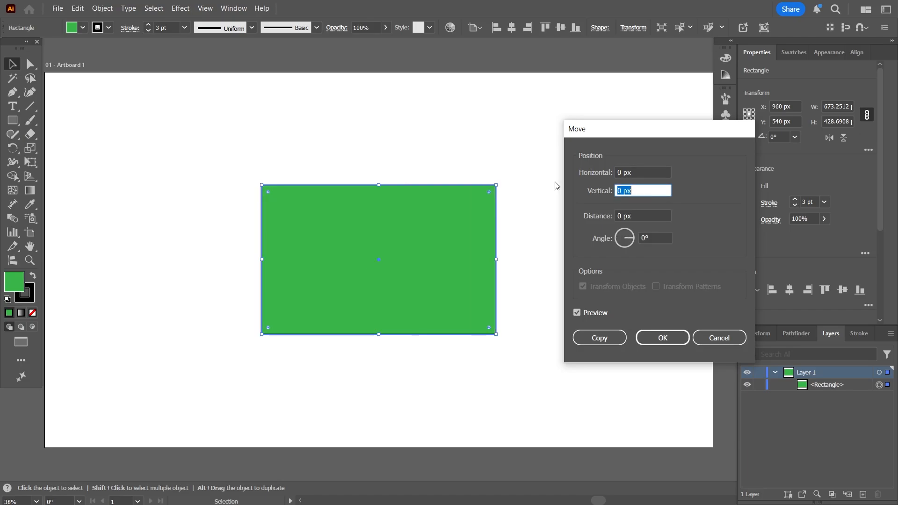
Try vertical move offsets past 60 px and down to -41 px, and reset the vertical offset to 0 px
key(Up)
key(Up)
key(Up)
key(Up)
key(Up)
key(Up)
key(Up)
key(Up)
key(Up)
key(Up)
key(Up)
key(Up)
key(Up)
key(Up)
key(Up)
key(Up)
key(Up)
key(Up)
key(Up)
key(Up)
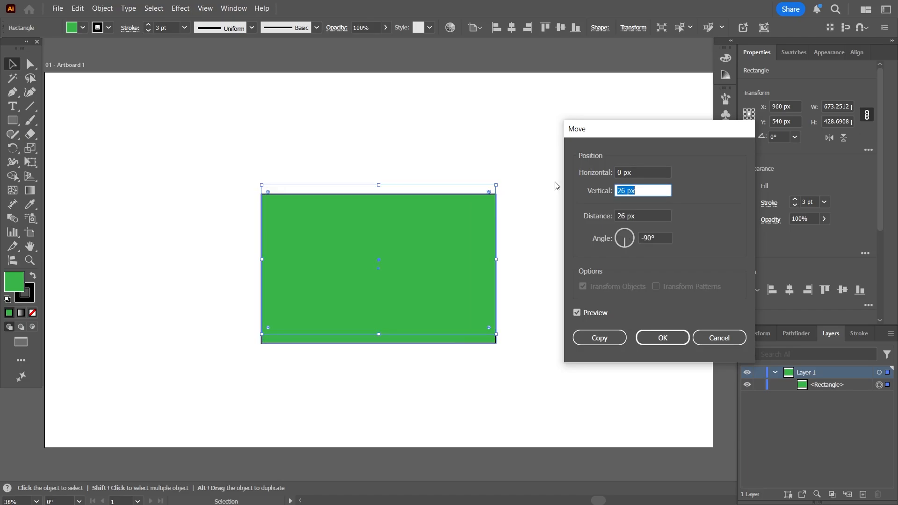
key(Up)
key(Up)
key(Up)
key(Up)
key(Up)
key(Up)
key(Up)
key(Up)
key(Up)
key(Up)
key(Up)
key(Up)
key(Up)
key(Up)
key(Up)
key(Down)
key(Down)
key(Down)
key(Down)
key(Down)
key(Down)
key(Down)
key(Down)
key(Down)
key(Down)
key(Down)
key(Down)
key(Down)
key(Down)
key(Down)
key(Down)
key(Down)
key(Down)
key(Down)
key(Down)
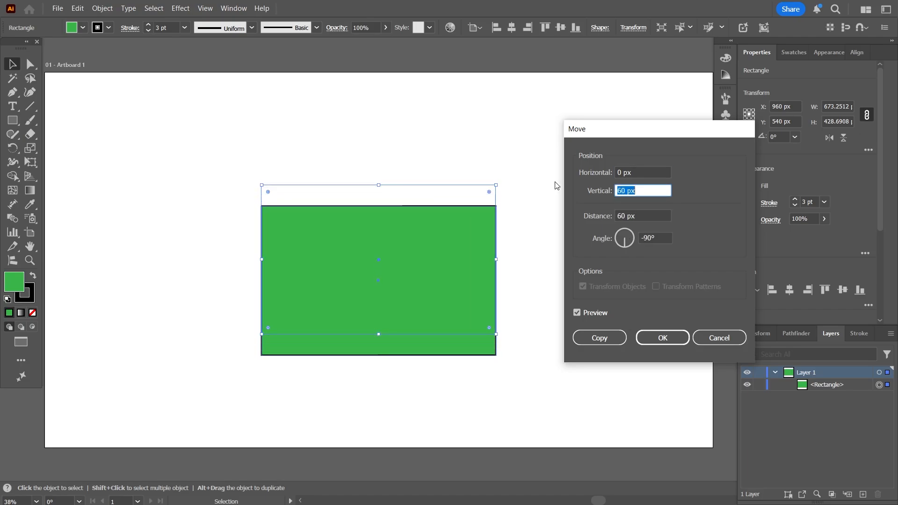
key(Down)
key(Down)
key(Down)
key(Down)
key(Down)
key(Down)
key(Down)
key(Down)
key(Down)
key(Down)
key(Down)
key(Down)
key(Down)
key(Down)
key(Down)
key(Down)
key(Down)
key(Down)
key(Down)
key(Down)
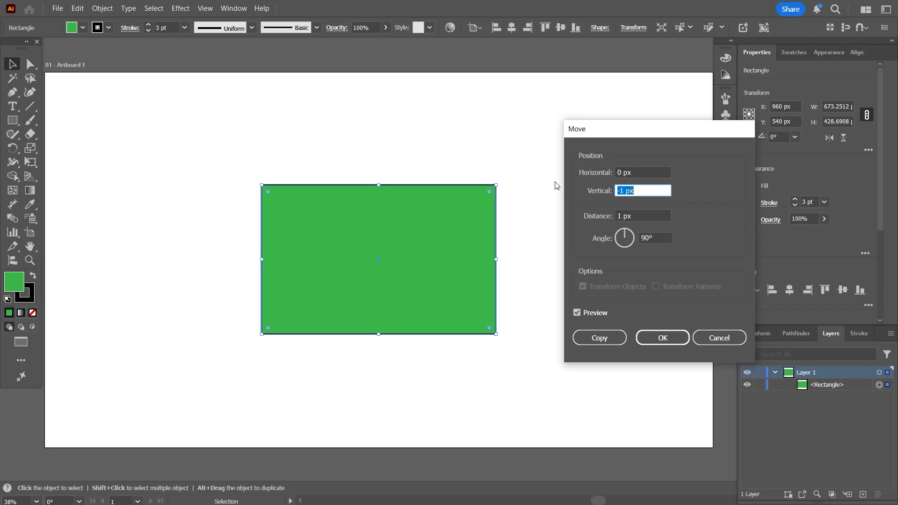
key(Down)
key(Down)
key(Down)
key(Down)
key(Down)
key(Down)
key(Down)
key(Down)
key(Down)
key(Down)
key(Down)
key(Down)
key(Down)
key(Down)
key(Down)
key(Down)
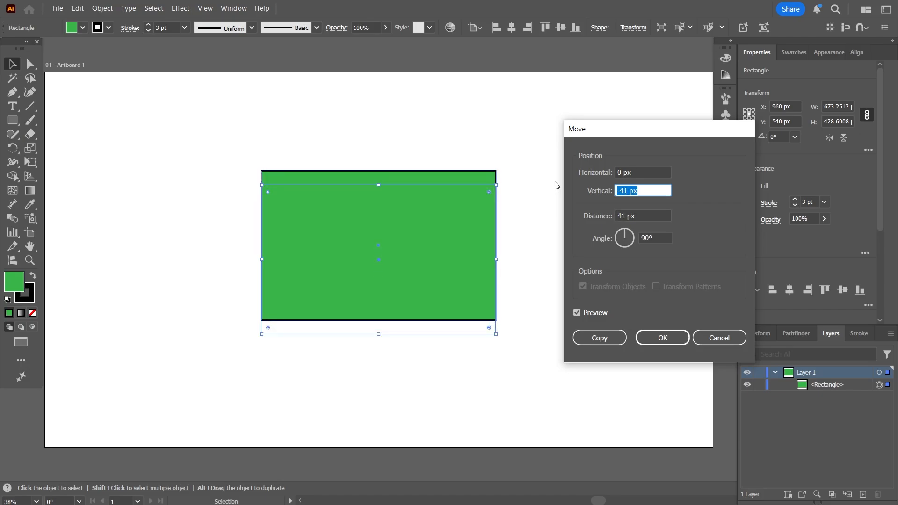
text(0)
key(Tab)
Vary the move angle up and down with the distance at 0 px, ending at -15°
click(649, 238)
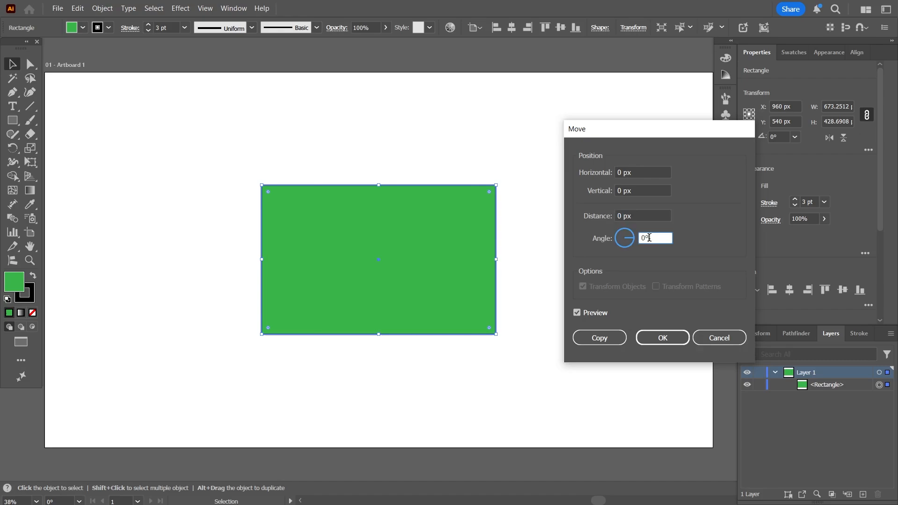
key(Up)
key(Up)
key(Up)
key(Up)
key(Up)
key(Up)
key(Up)
key(Up)
key(Up)
key(Up)
key(Up)
key(Up)
key(Up)
key(Up)
key(Up)
key(Up)
key(Up)
key(Up)
key(Up)
key(Up)
key(Down)
key(Down)
key(Down)
key(Down)
key(Down)
key(Down)
key(Down)
key(Down)
key(Down)
key(Down)
key(Down)
key(Down)
key(Down)
key(Down)
key(Down)
key(Down)
Set the rectangle's horizontal move offset to 20 px
click(634, 173)
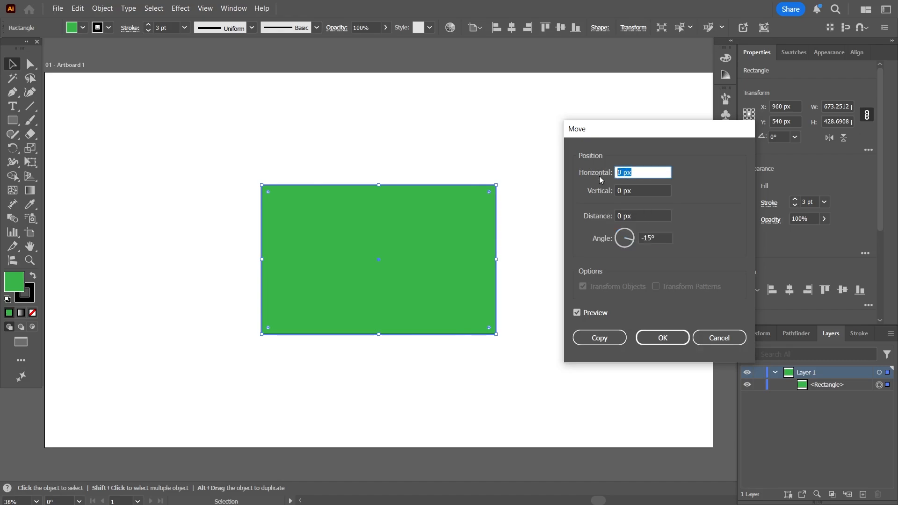
text(20)
key(Tab)
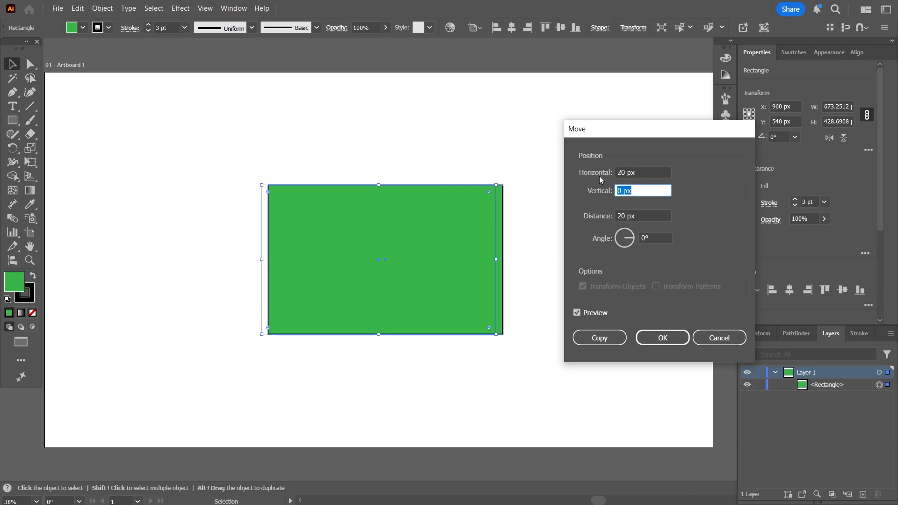
Try a vertical move offset of 25 px for the rectangle
text(25)
key(Tab)
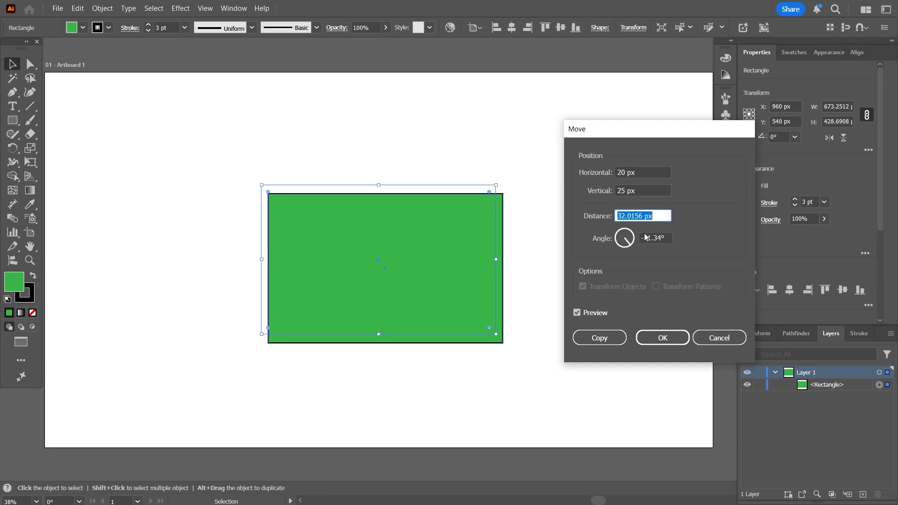
key(Tab)
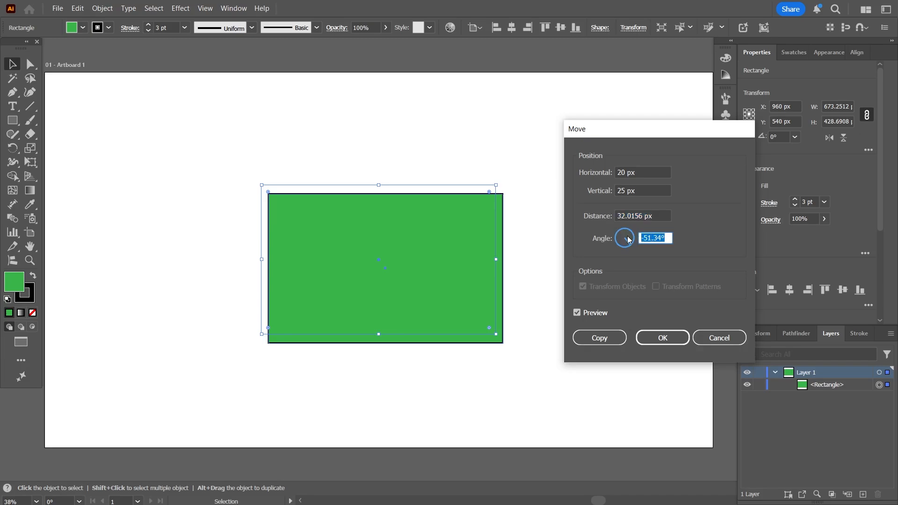
Raise the rectangle's move angle gradually through a full turn, ending at 360°
key(Up)
key(Up)
key(Up)
key(Up)
key(Up)
key(Up)
key(Up)
key(Up)
key(Up)
key(Up)
key(Up)
key(Up)
key(Up)
key(Up)
key(Up)
key(Up)
key(Up)
key(Up)
key(Up)
key(Up)
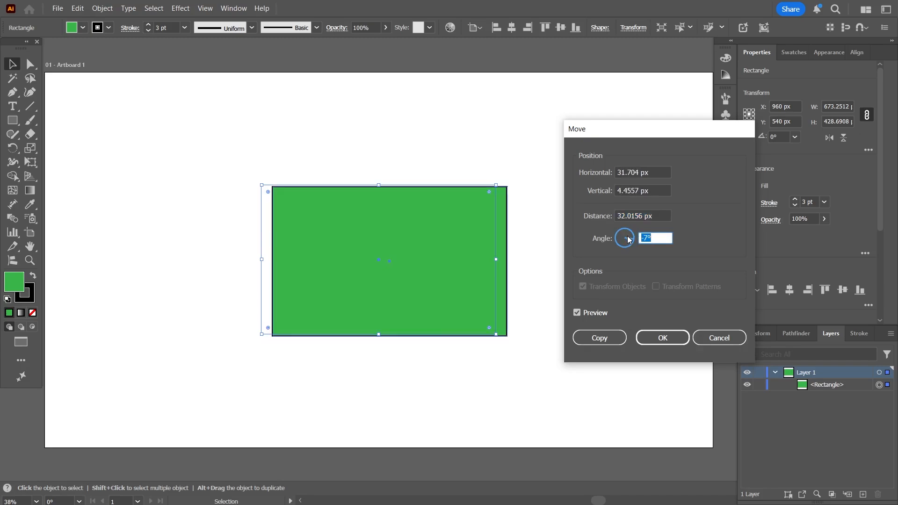
key(Up)
key(Up)
key(Up)
key(Up)
key(Up)
key(Up)
key(Up)
key(Up)
key(Up)
key(Up)
key(Up)
key(Up)
key(Up)
key(Up)
key(Up)
key(Up)
key(Up)
key(Up)
key(Up)
key(Up)
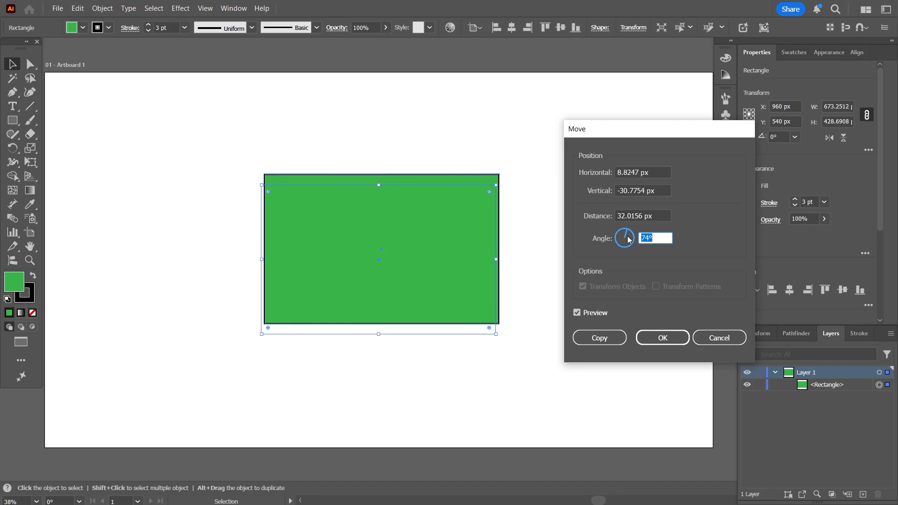
key(Up)
key(Up)
key(Up)
key(Up)
key(Up)
key(Up)
key(Up)
key(Up)
key(Up)
key(Up)
key(Up)
key(Up)
key(Up)
key(Up)
key(Up)
key(Up)
key(Up)
key(Up)
key(Up)
key(Up)
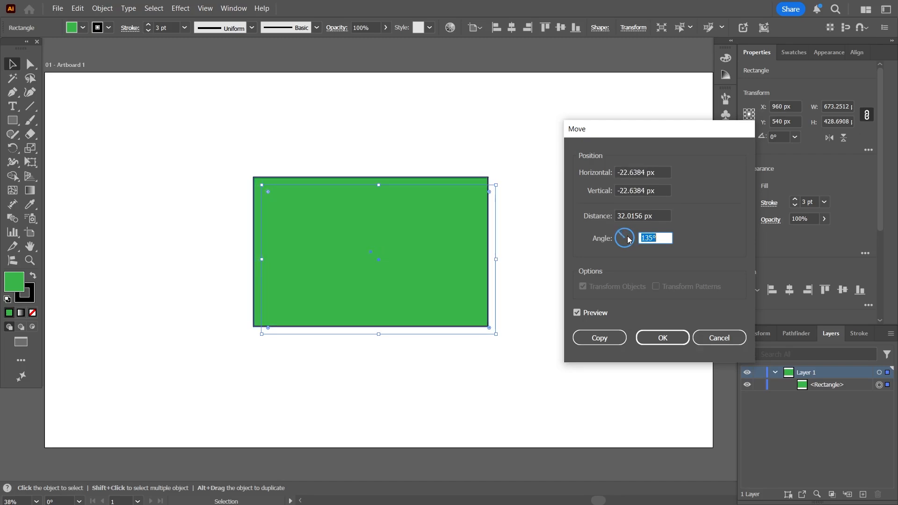
key(Up)
key(Up)
key(Up)
key(Up)
key(Up)
key(Up)
key(Up)
key(Up)
key(Up)
key(Up)
key(Up)
key(Up)
key(Up)
key(Up)
key(Up)
key(Up)
key(Up)
key(Up)
key(Up)
key(Up)
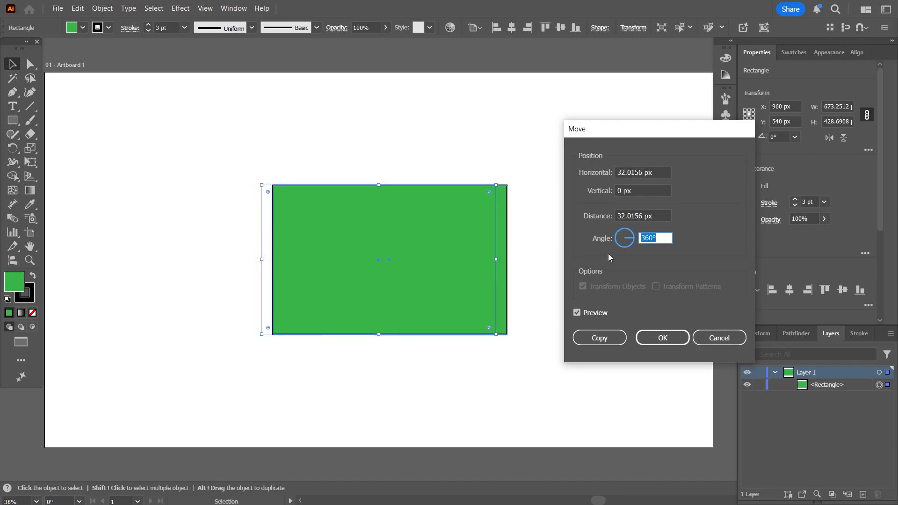
Reset the move angle to 0° and cancel the rectangle's move
text(0)
key(Tab)
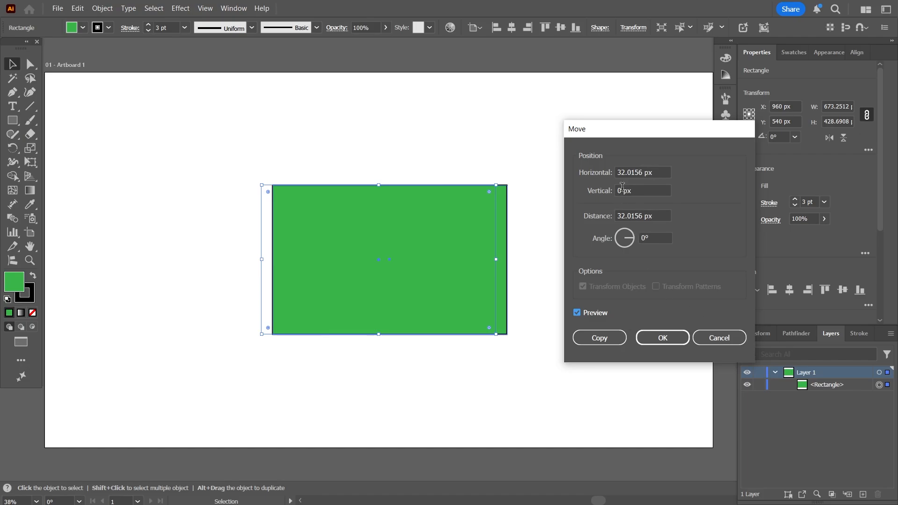
click(719, 338)
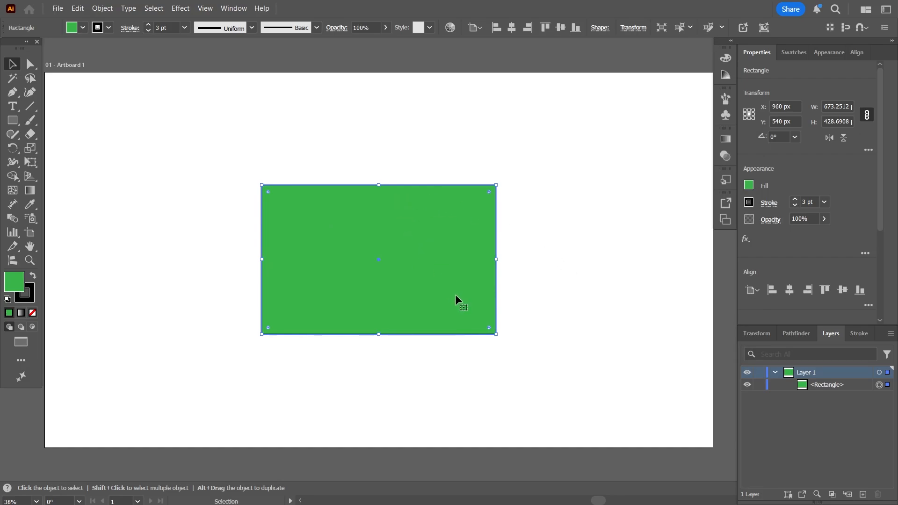
Move the rectangle freehand to the artboard's left side and draw an ellipse about 632 by 576 px beside it
drag(456, 296, 282, 281)
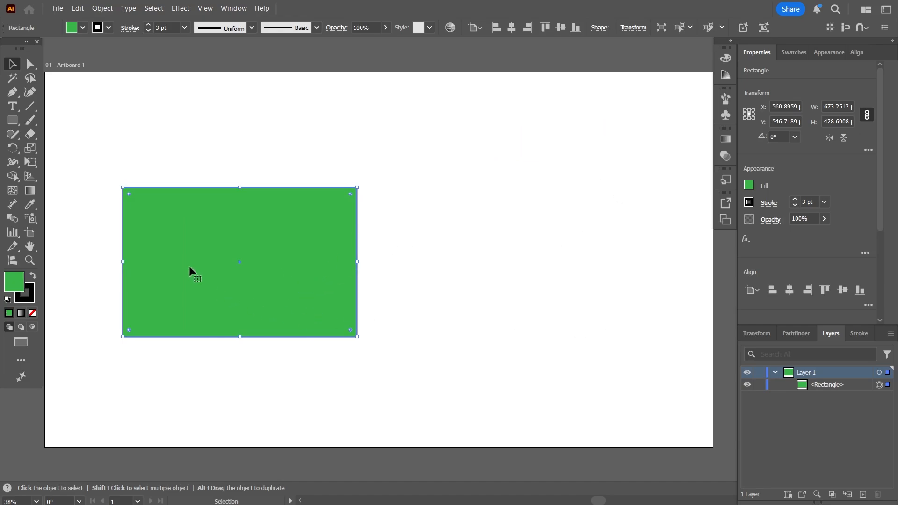
drag(294, 298, 252, 275)
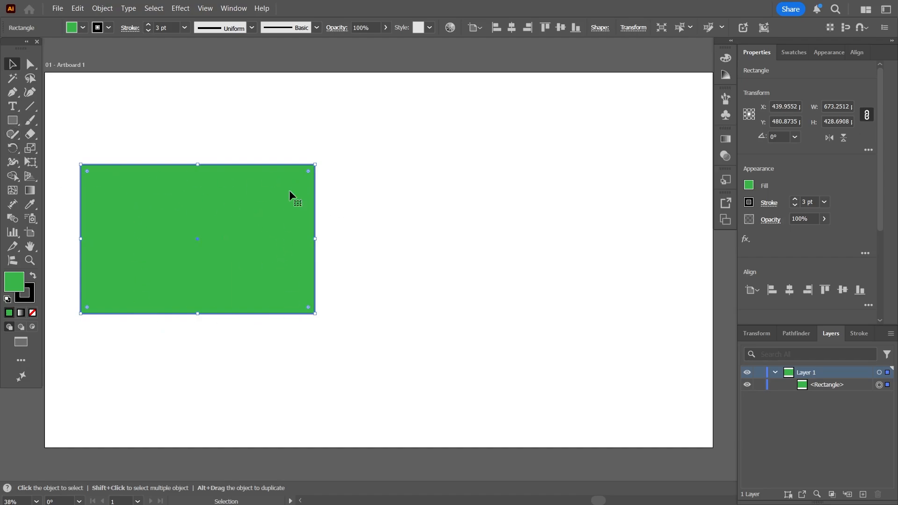
key(l)
drag(400, 202, 621, 401)
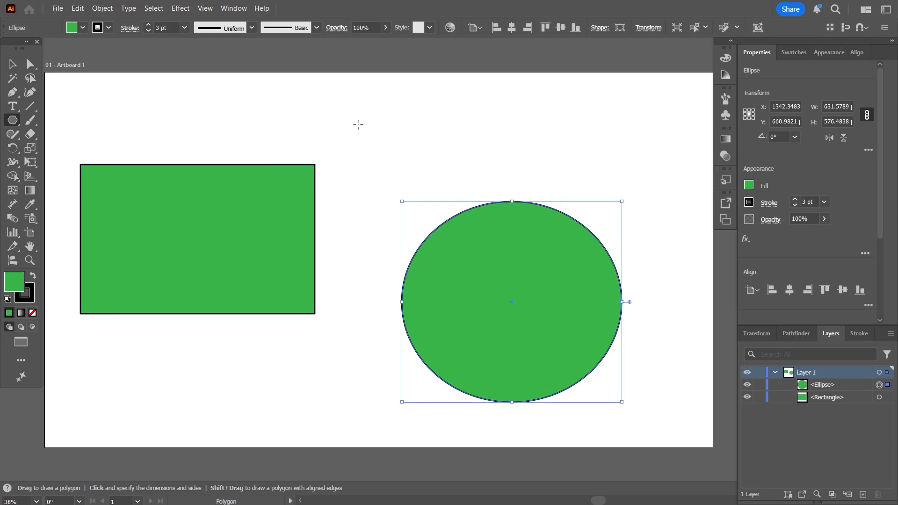
Create a three-sided polygon with a 50 px radius near the artboard's top and stretch it to about 258 by 272 px
click(358, 124)
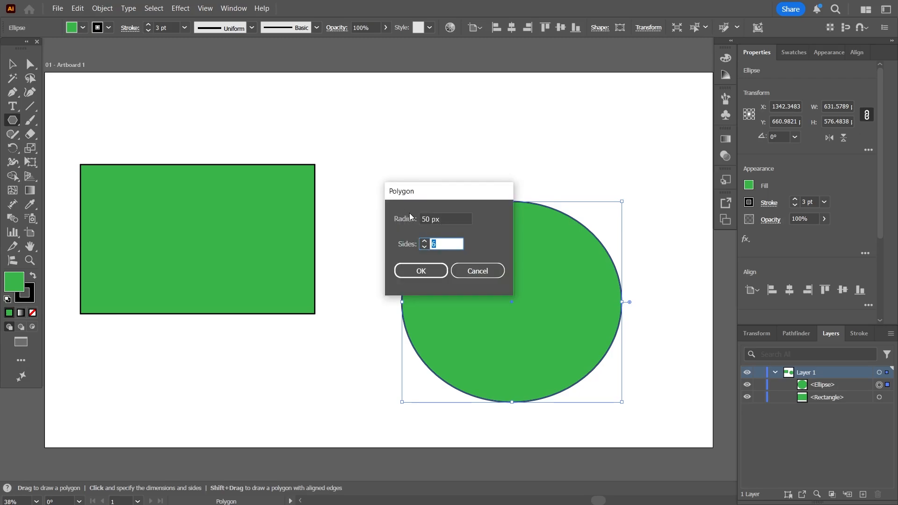
double_click(424, 247)
click(425, 275)
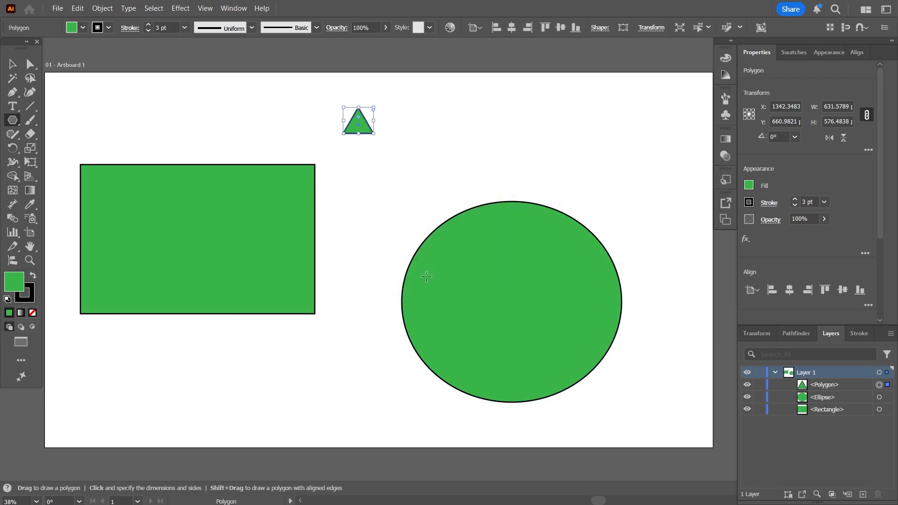
drag(373, 134, 433, 202)
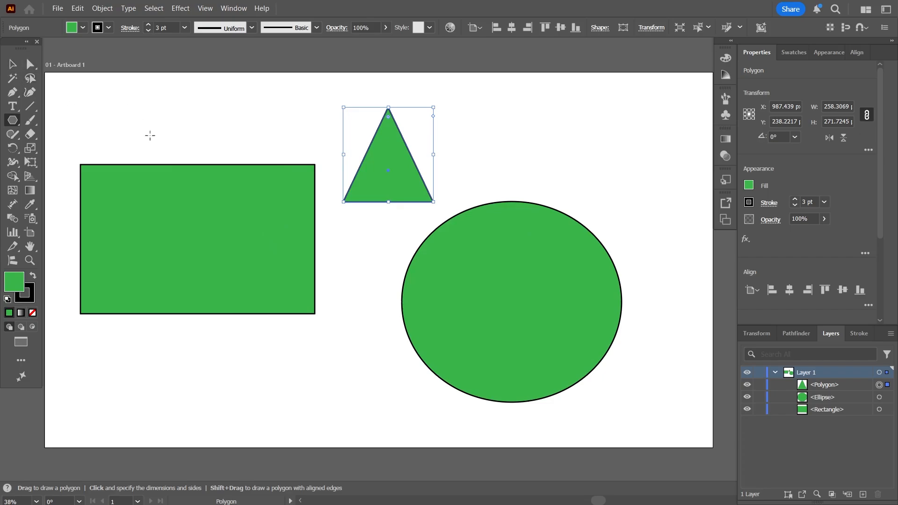
Rearrange the shapes freehand, with the triangle near the artboard's top, the rectangle on the left and the ellipse on the right
click(13, 64)
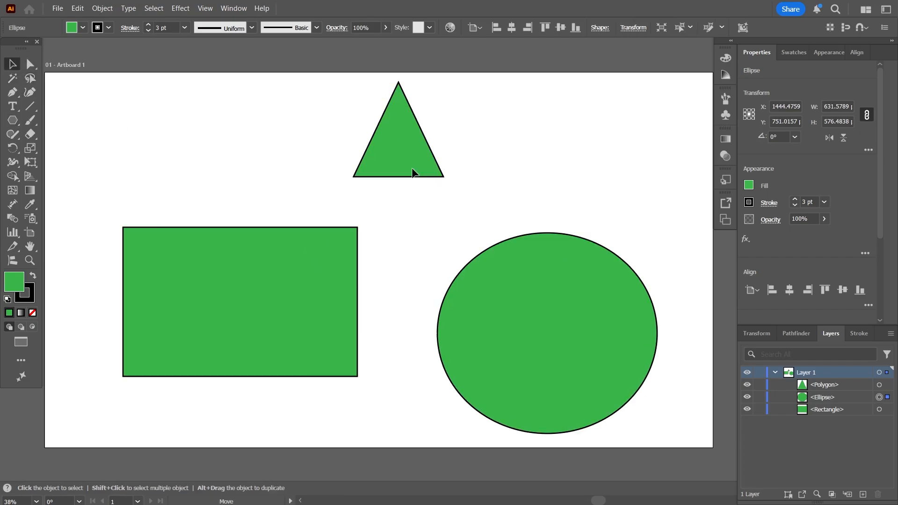
click(415, 173)
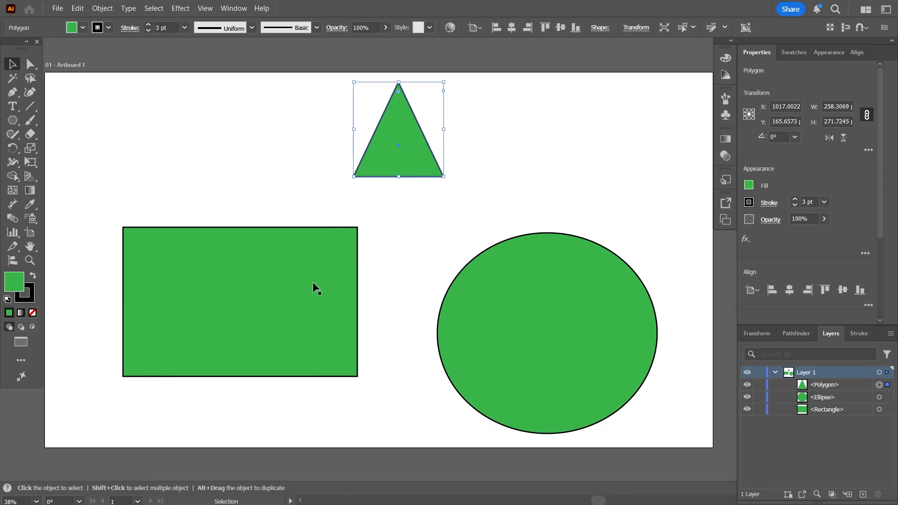
drag(312, 282, 313, 318)
drag(550, 332, 495, 330)
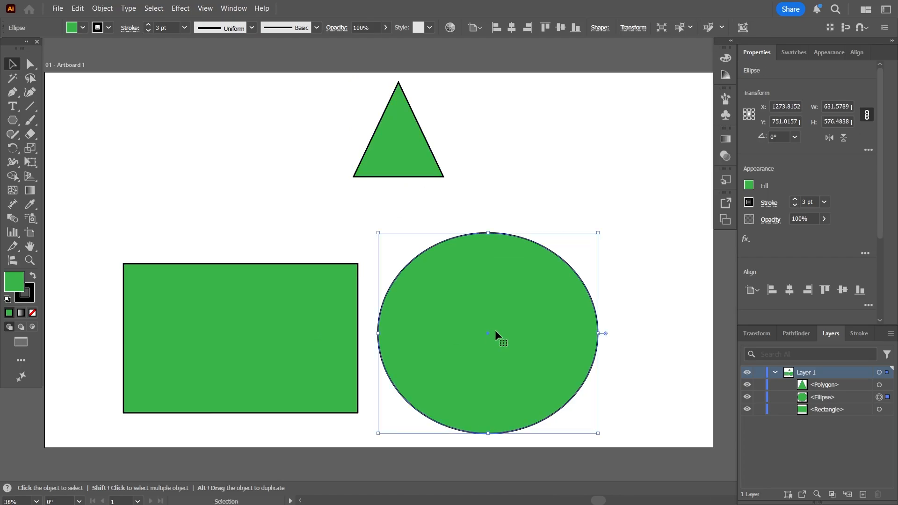
drag(280, 318, 282, 265)
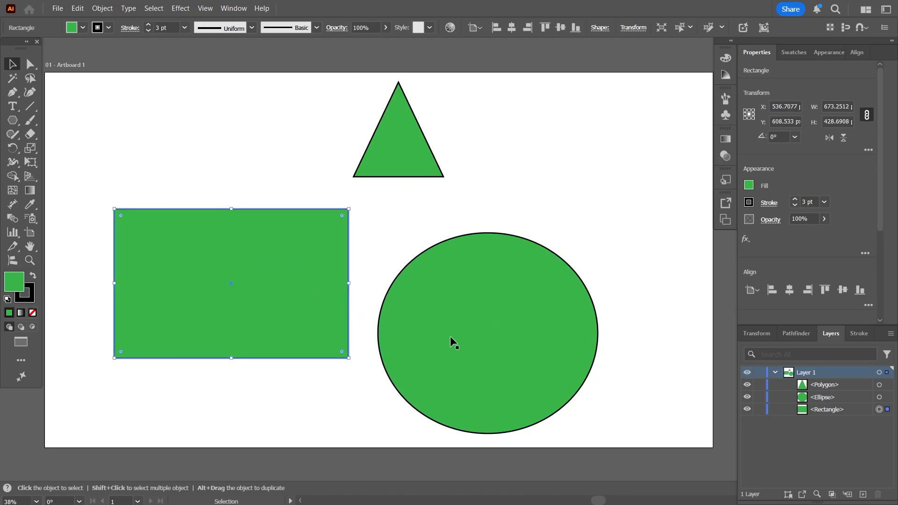
drag(450, 336, 492, 264)
Shrink the rectangle to about 305 by 194 px, and move the triangle closer to it at a slightly smaller size
click(330, 355)
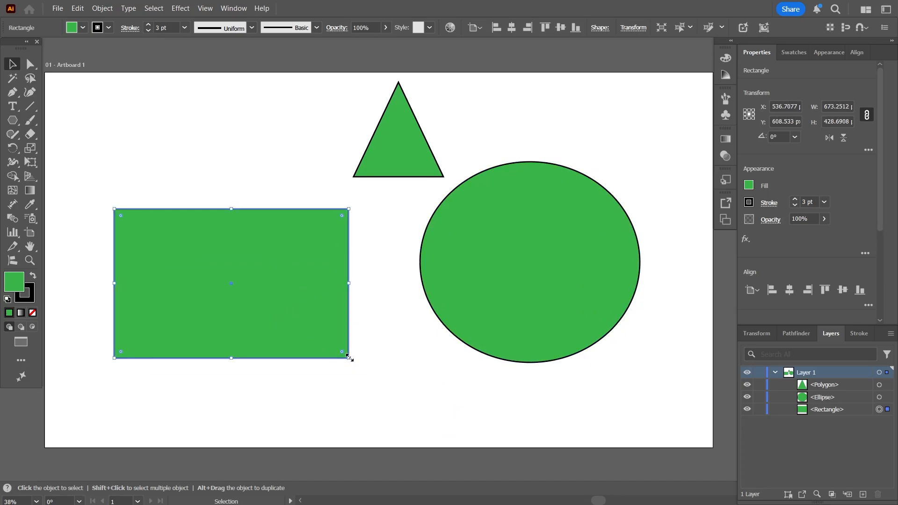
drag(349, 358, 223, 306)
drag(395, 162, 318, 204)
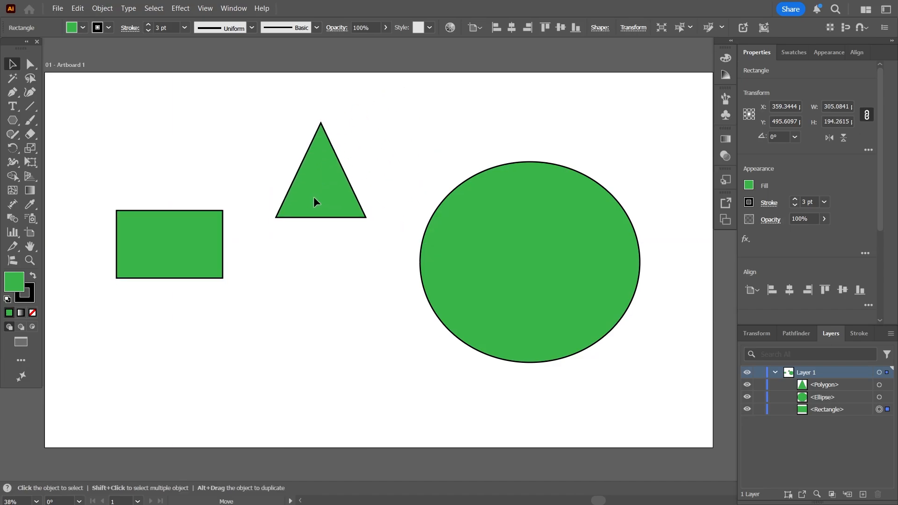
mouse_move(366, 219)
mouse_down()
mouse_move(446, 303)
mouse_move(346, 225)
mouse_move(437, 289)
mouse_move(335, 265)
mouse_move(425, 296)
mouse_move(403, 298)
mouse_move(356, 207)
mouse_up()
Delete the ellipse and draw a perfect circle about 744 px in diameter in its place
drag(512, 300, 410, 309)
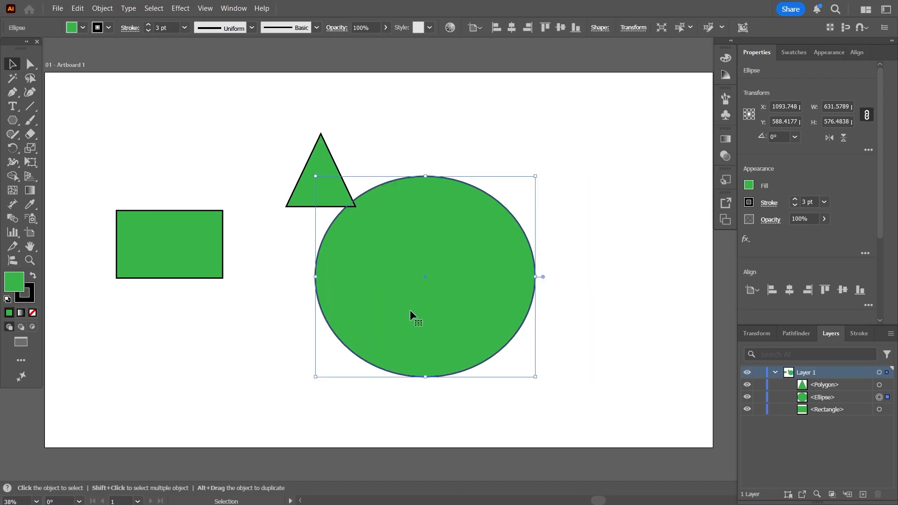
key(Delete)
key(l)
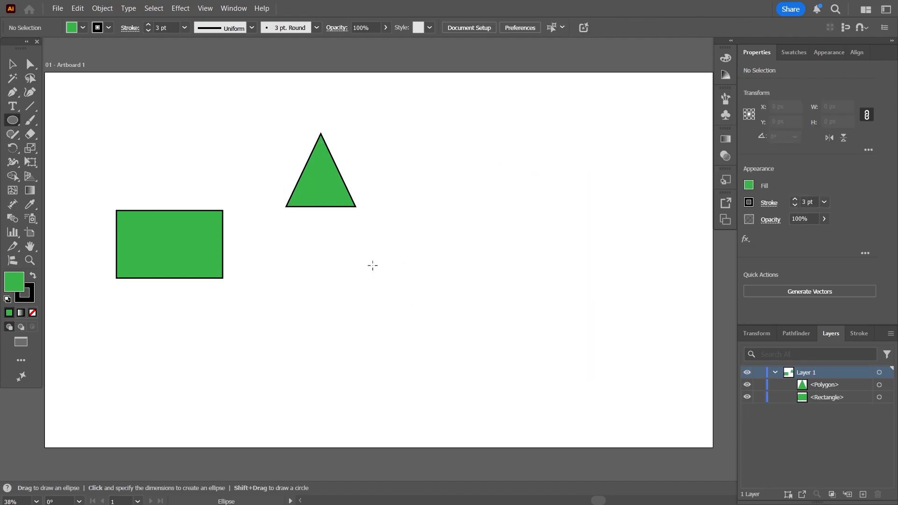
drag(372, 266, 626, 465)
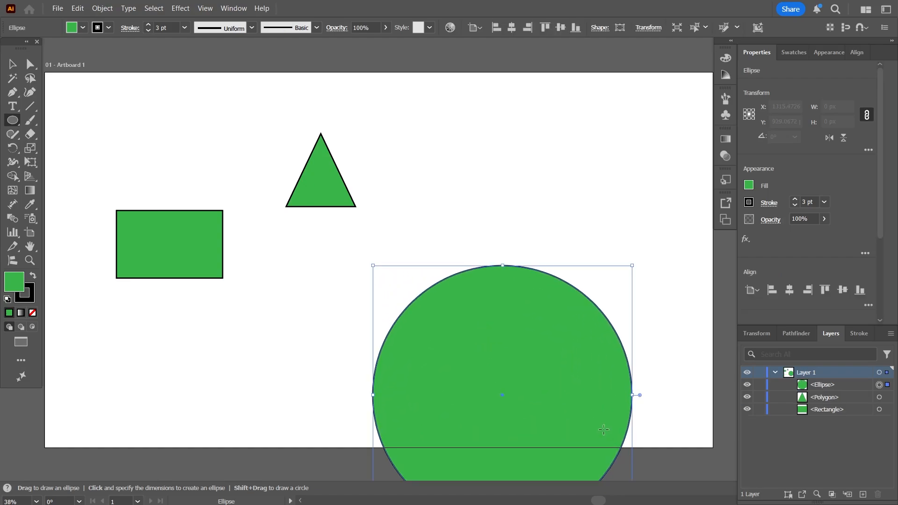
Move the circle up beside the triangle, then try resizing it from its lower-right corner and undo the resize
click(12, 64)
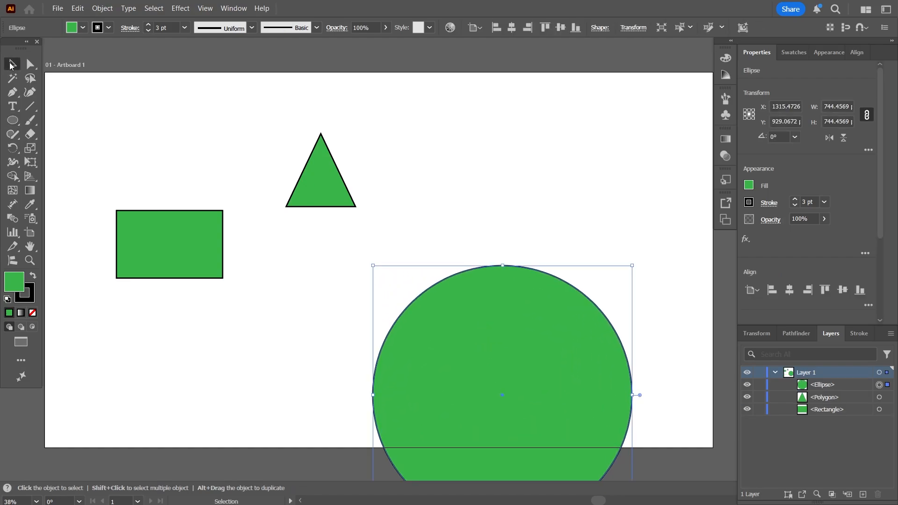
drag(556, 396, 545, 228)
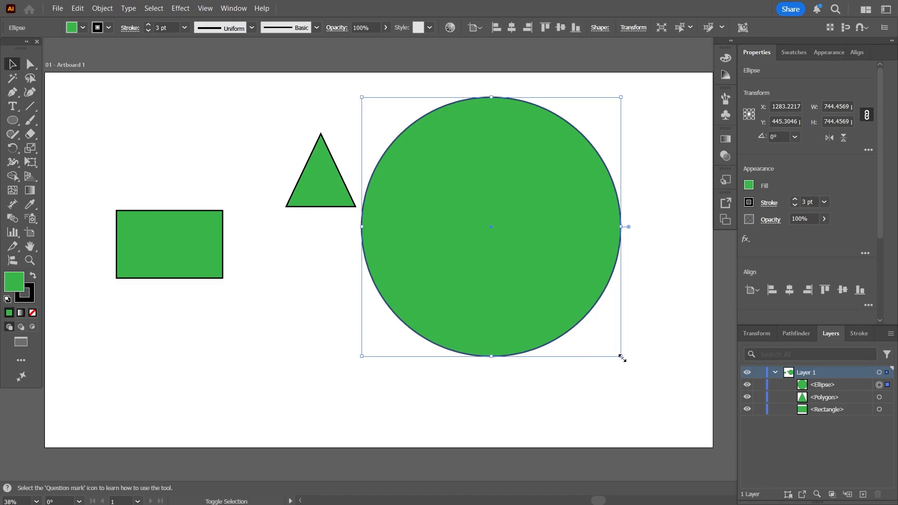
drag(622, 358, 595, 385)
key(ctrl+z)
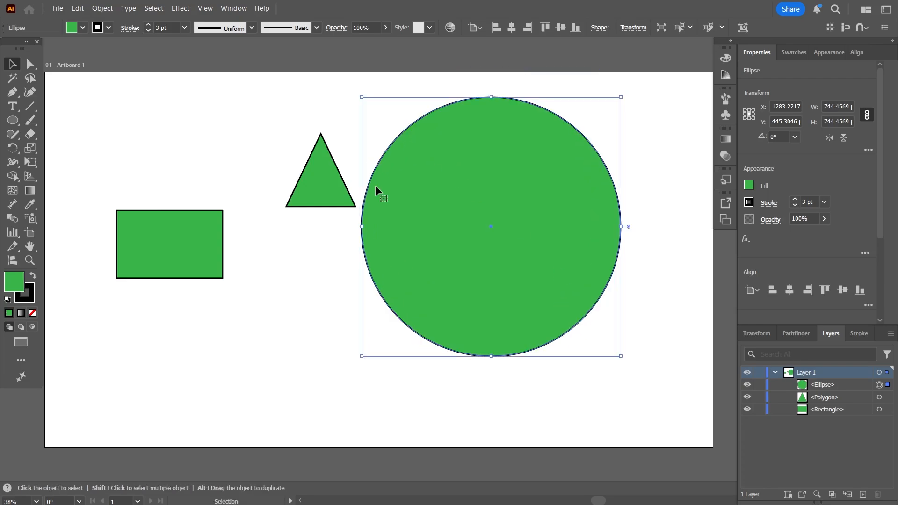
click(12, 120)
drag(89, 125, 242, 194)
mouse_move(146, 323)
mouse_down()
mouse_move(257, 419)
mouse_move(229, 445)
mouse_move(228, 353)
mouse_move(167, 325)
mouse_move(215, 367)
mouse_move(453, 456)
mouse_move(397, 361)
mouse_move(367, 373)
mouse_up()
mouse_move(364, 370)
mouse_down()
mouse_move(379, 362)
mouse_move(339, 373)
mouse_move(235, 336)
mouse_move(179, 355)
mouse_move(226, 404)
mouse_up()
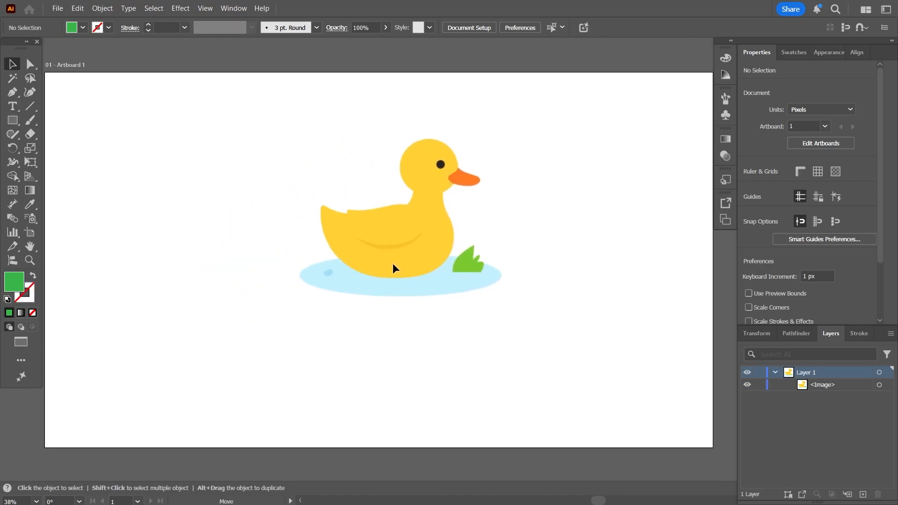
Move the duck image freehand to about X 840 px, Y 468 px and lock it
drag(393, 267, 473, 268)
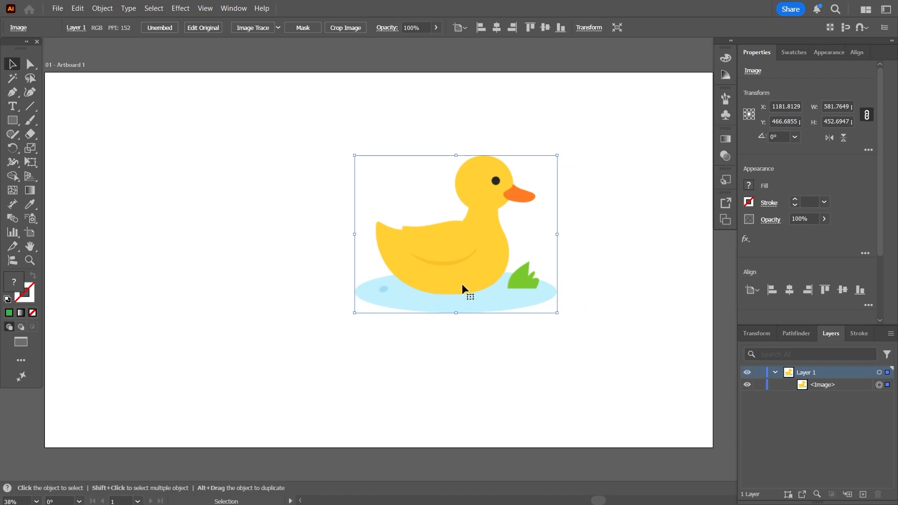
drag(461, 283, 346, 284)
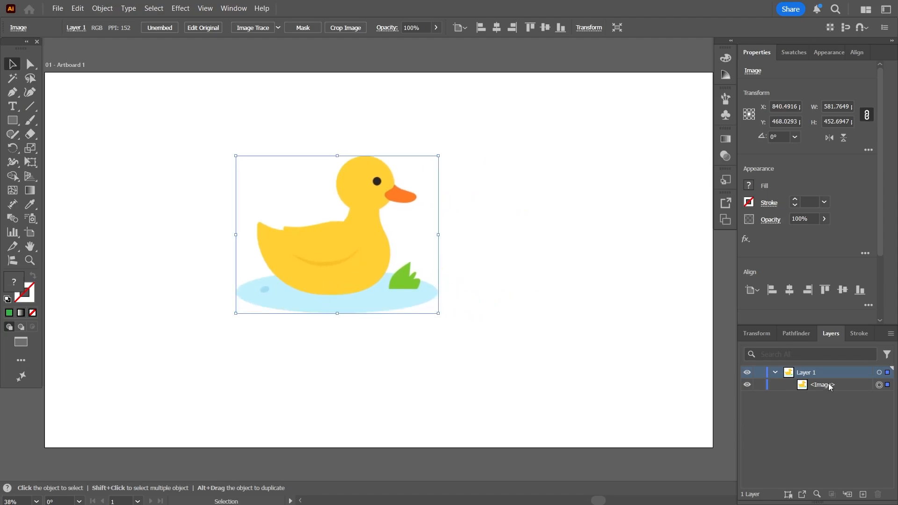
click(759, 385)
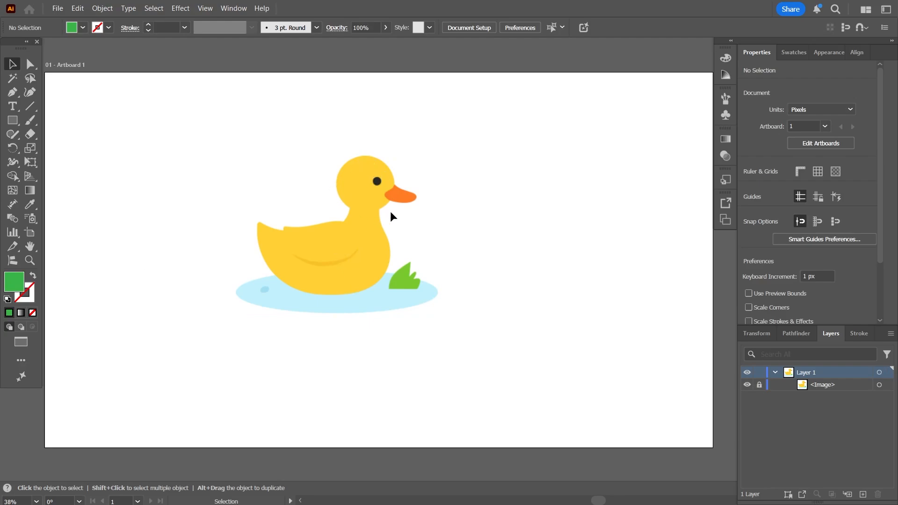
Draw a circle about 167 px in diameter with the Ellipse tool and position it over the duck's head
click(12, 122)
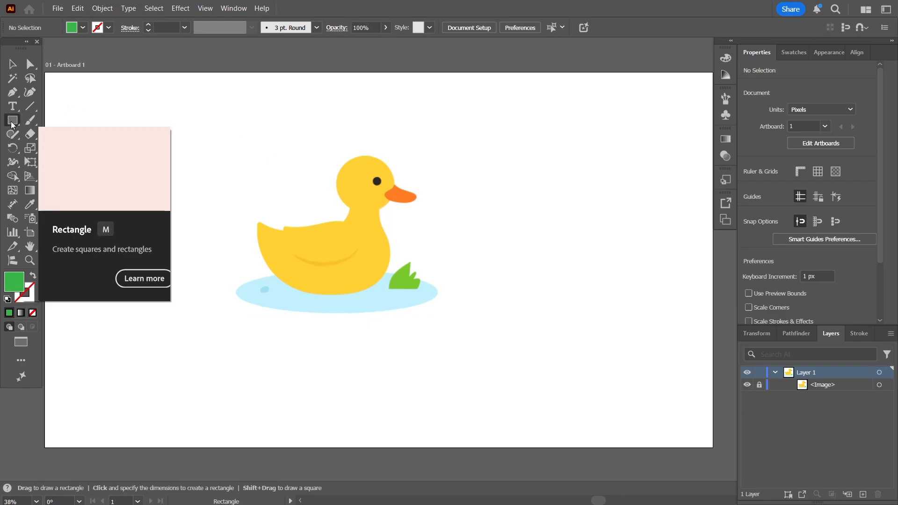
drag(13, 123, 98, 147)
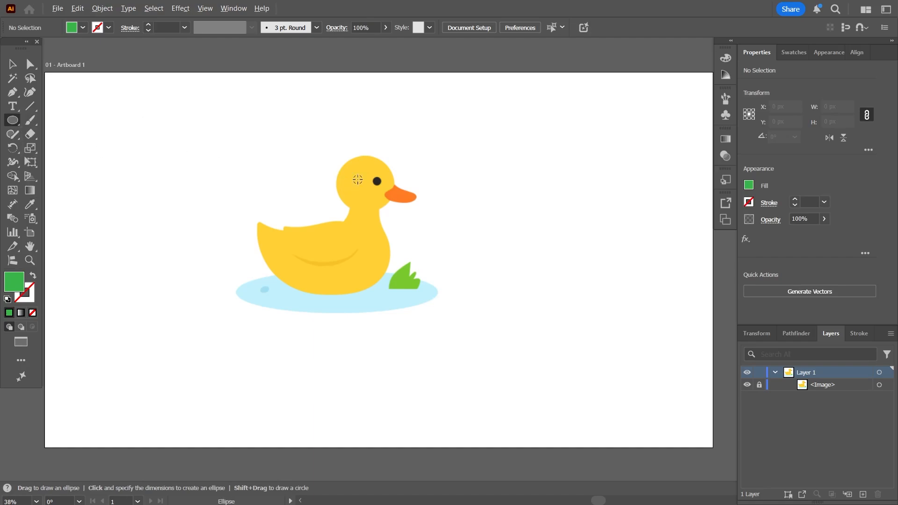
drag(357, 179, 381, 209)
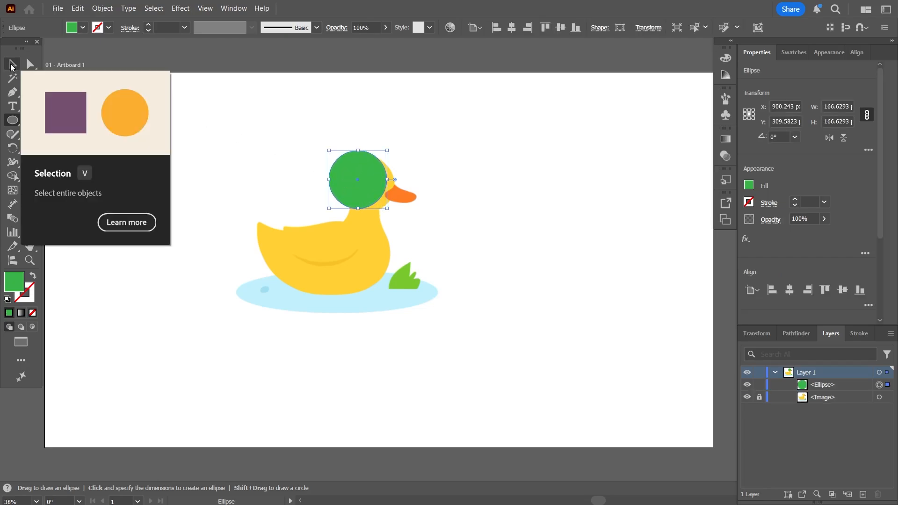
click(12, 65)
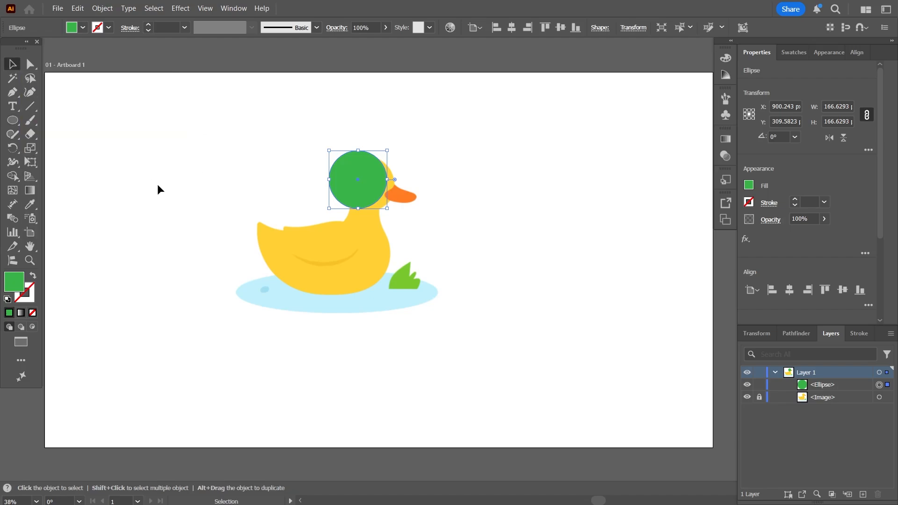
drag(371, 178, 379, 183)
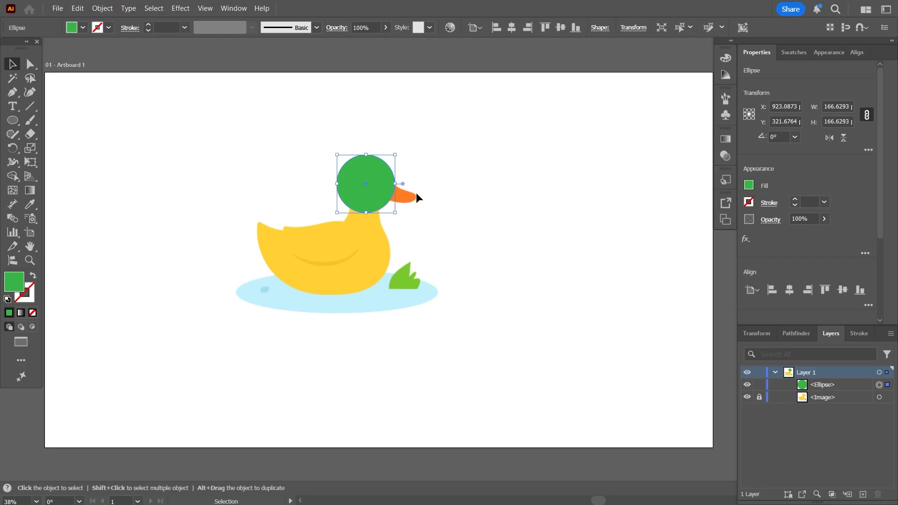
Draw a closed three-point triangle over the duck's beak with the Pen tool
click(60, 126)
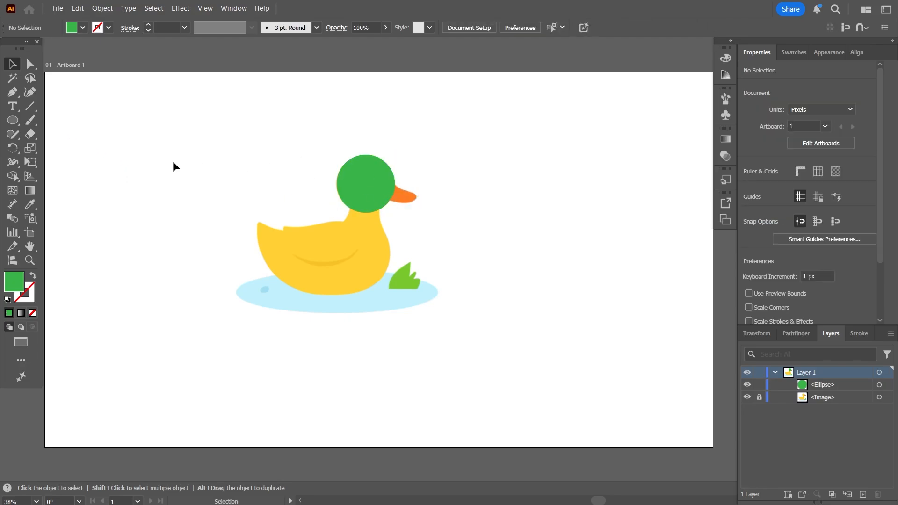
click(12, 92)
click(392, 182)
click(417, 196)
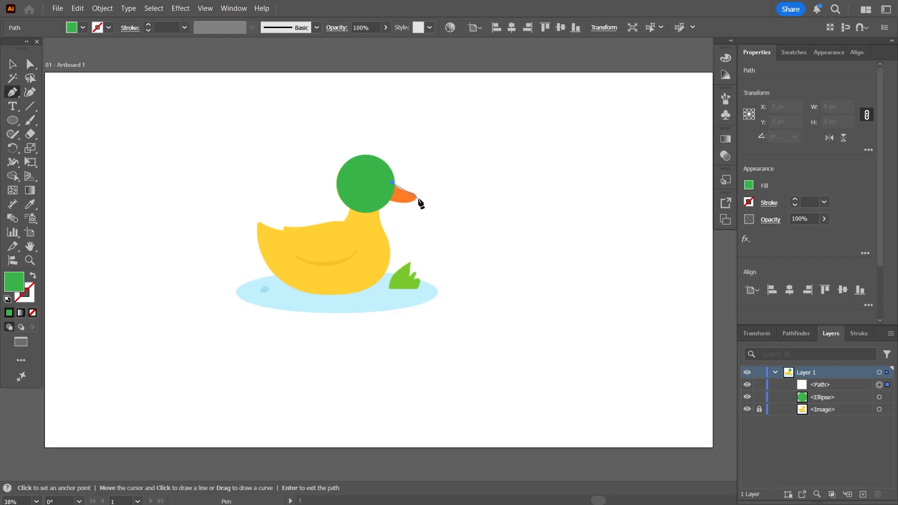
click(389, 202)
click(392, 182)
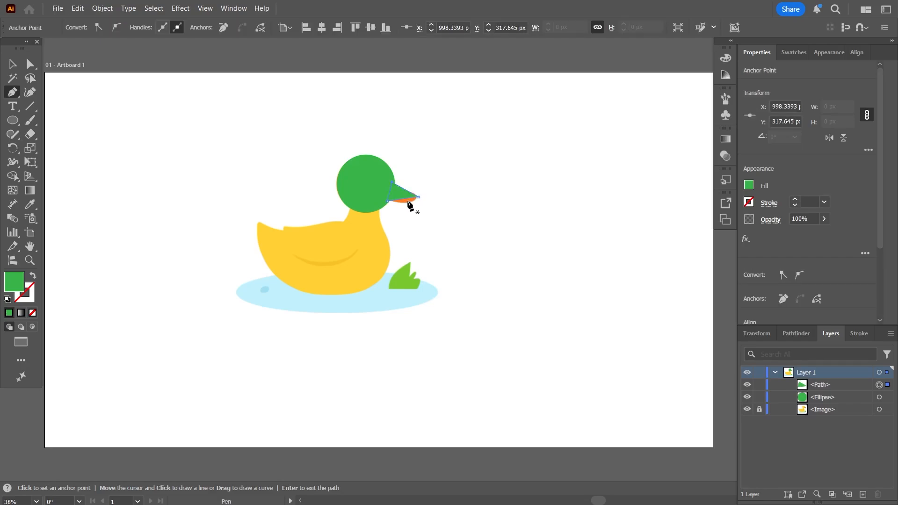
Set the beak triangle's fill to a bright, fully saturated orange
double_click(14, 285)
drag(768, 326, 770, 332)
click(737, 224)
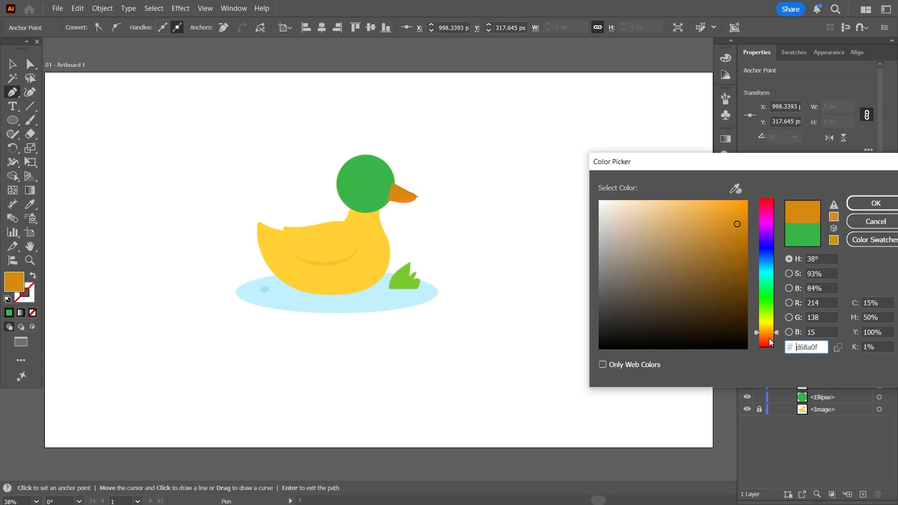
click(769, 339)
drag(743, 223, 751, 192)
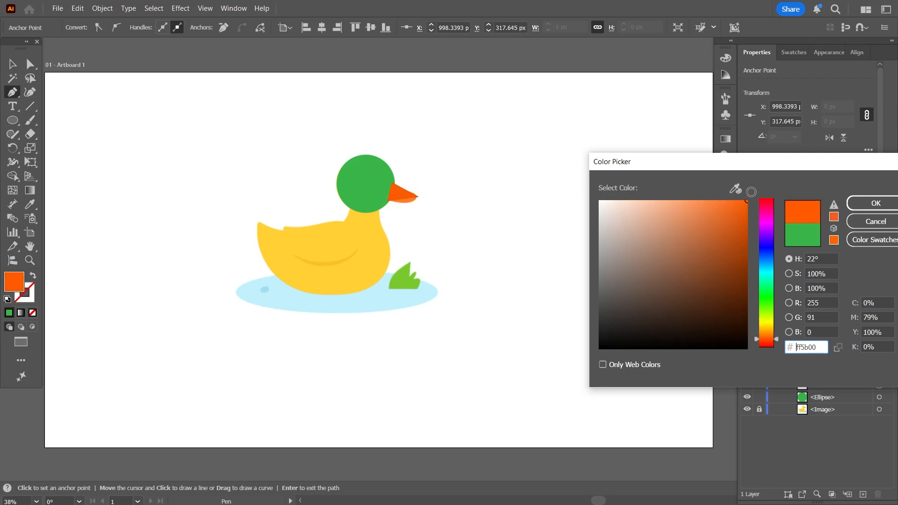
click(767, 335)
key(Return)
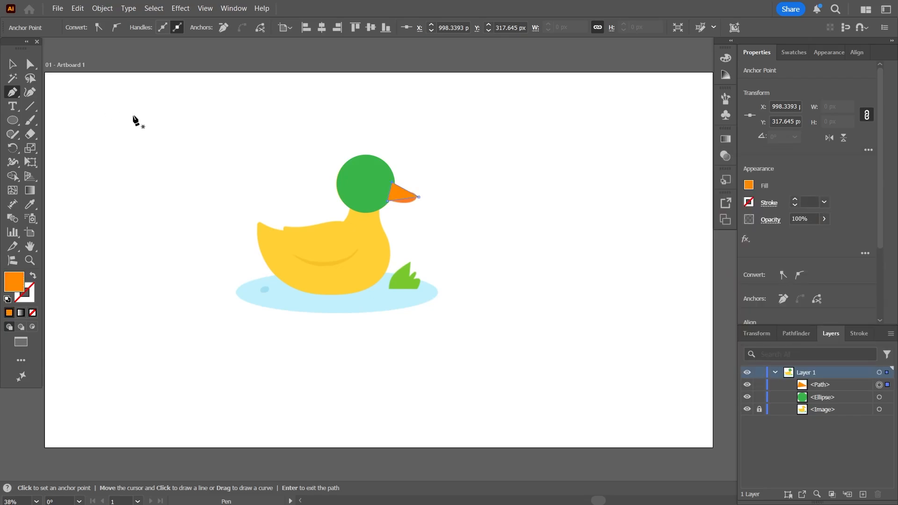
Rotate the beak triangle slightly clockwise, to about 348°, and deselect it
key(v)
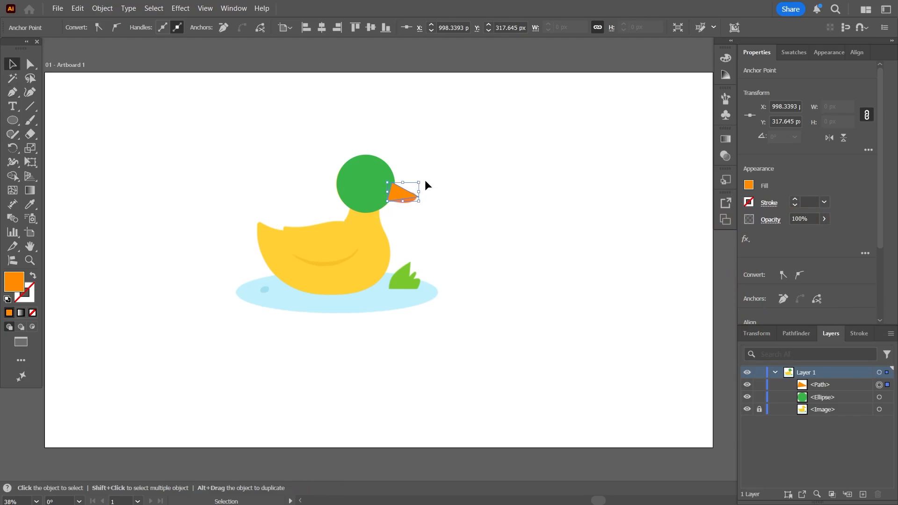
drag(422, 181, 423, 184)
click(478, 235)
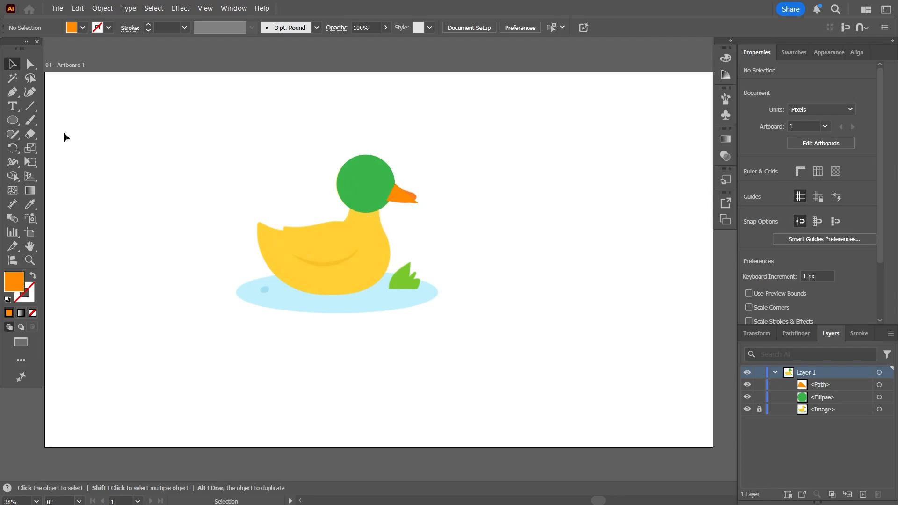
Draw a closed four-sided shape over the duck's neck with the Pen tool, overlapping the lower part of the head
click(13, 92)
click(349, 202)
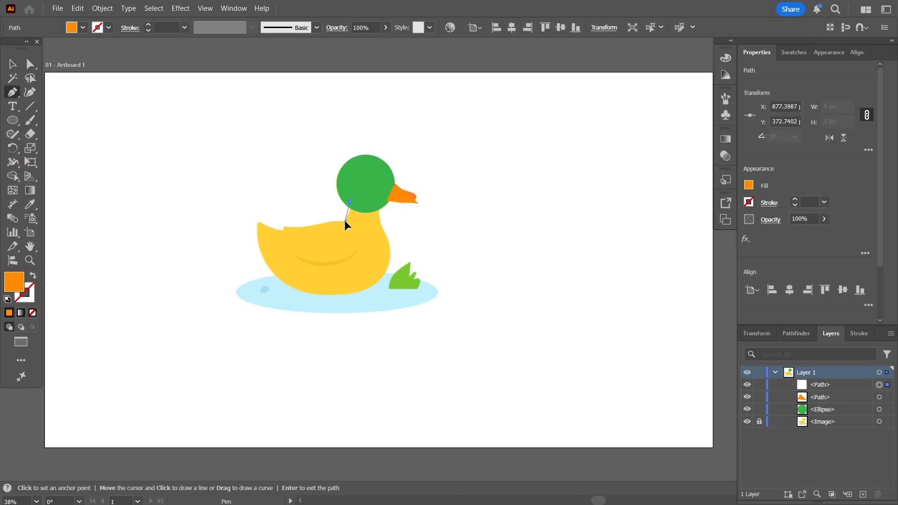
click(345, 221)
click(380, 224)
click(377, 202)
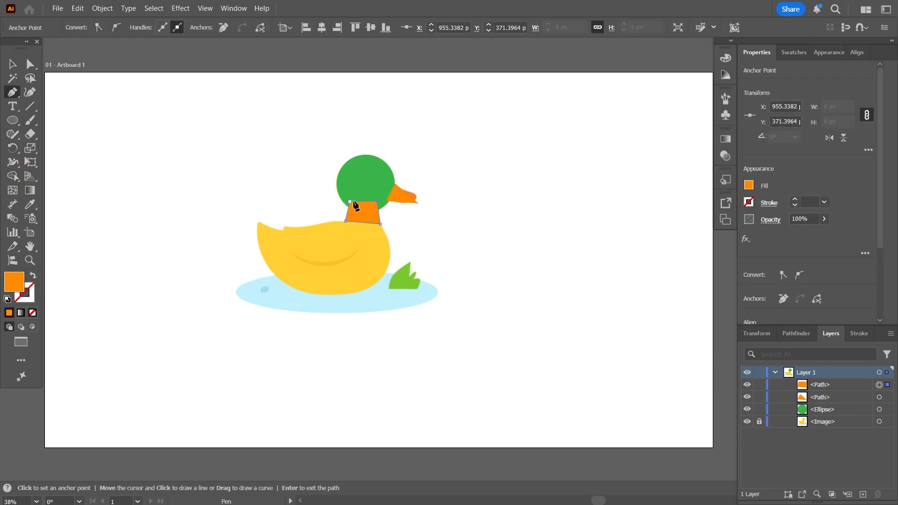
click(349, 202)
Set the neck shape's fill to yellow #ffce00
double_click(19, 285)
click(770, 318)
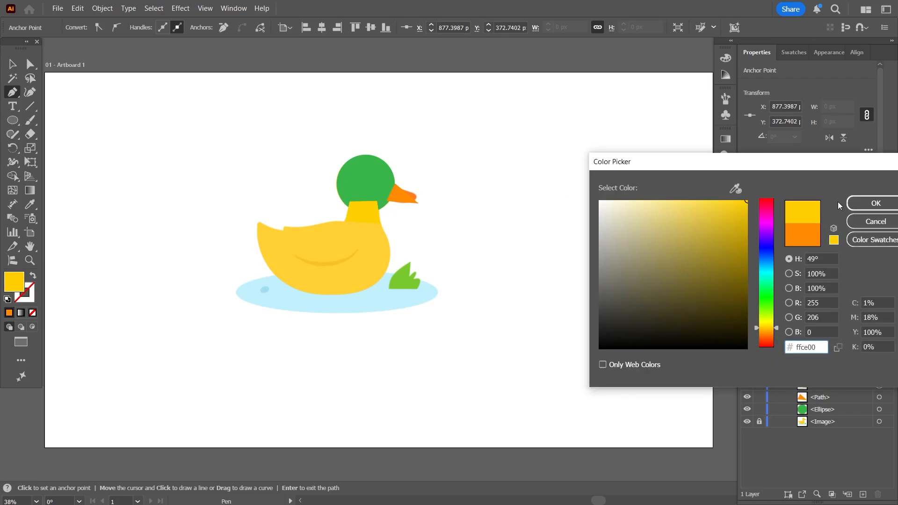
click(876, 203)
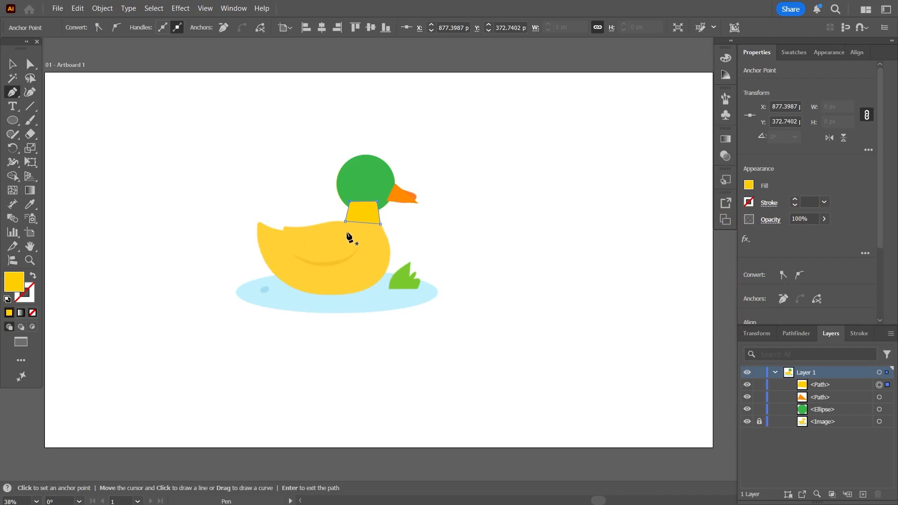
Draw an upright ellipse about 153 px wide over the duck's chest and stretch it vertically to about 200 px high
click(14, 120)
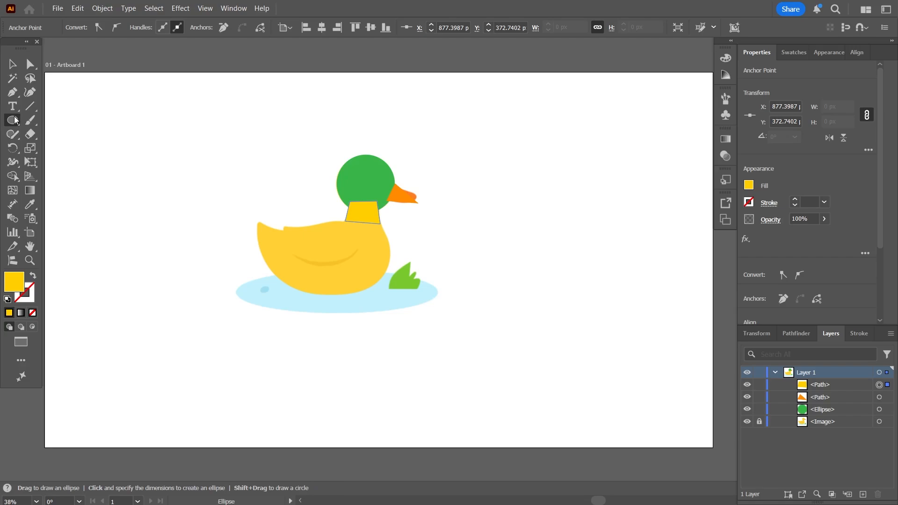
drag(335, 223, 389, 285)
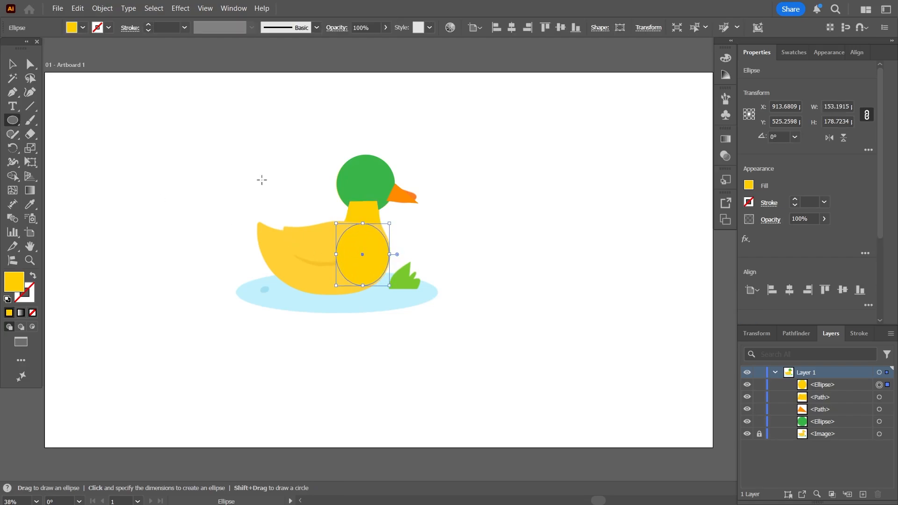
key(v)
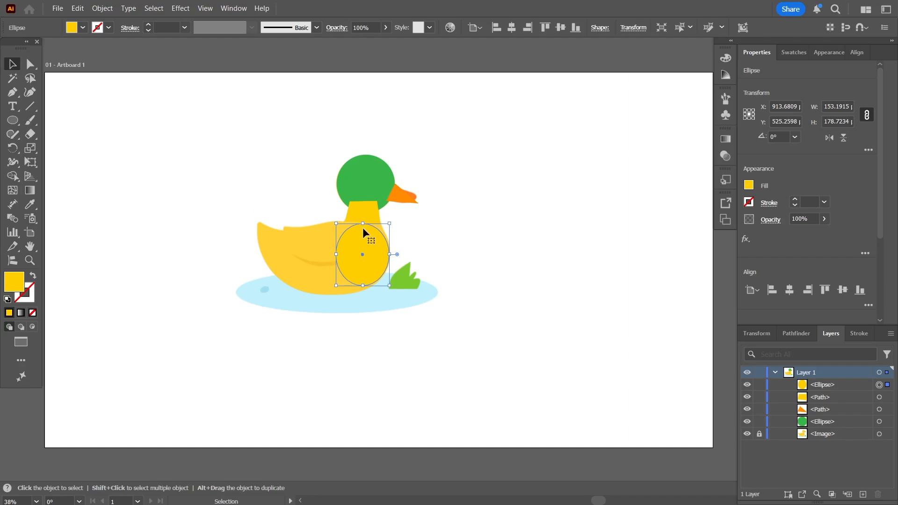
drag(362, 223, 364, 219)
drag(363, 285, 363, 288)
Draw a wide ellipse about 284 × 138 px over the lower part of the duck's body
click(13, 120)
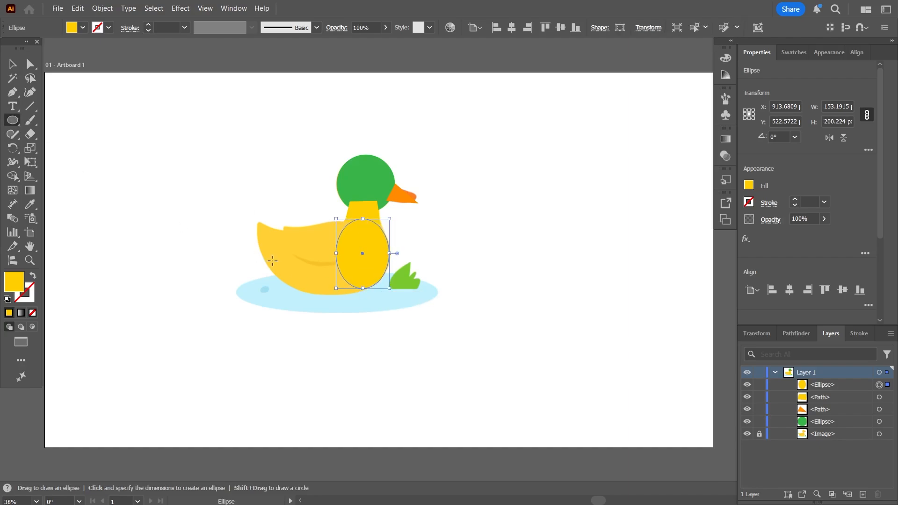
mouse_move(268, 247)
mouse_down()
mouse_move(367, 296)
mouse_move(336, 279)
mouse_move(344, 279)
mouse_up()
key(v)
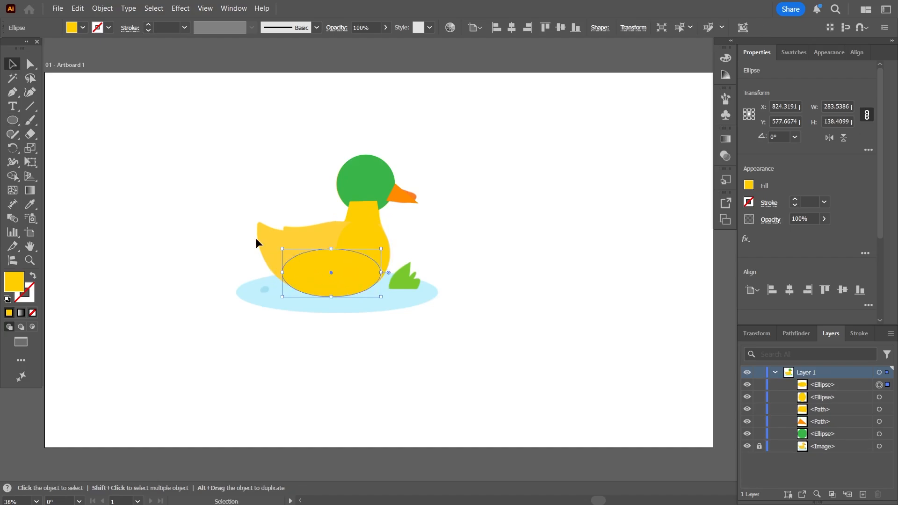
Draw a closed five-point tail shape about 110 × 180 px with the Pen tool and move it slightly up over the duck's tail
click(12, 92)
ctrl+click(177, 189)
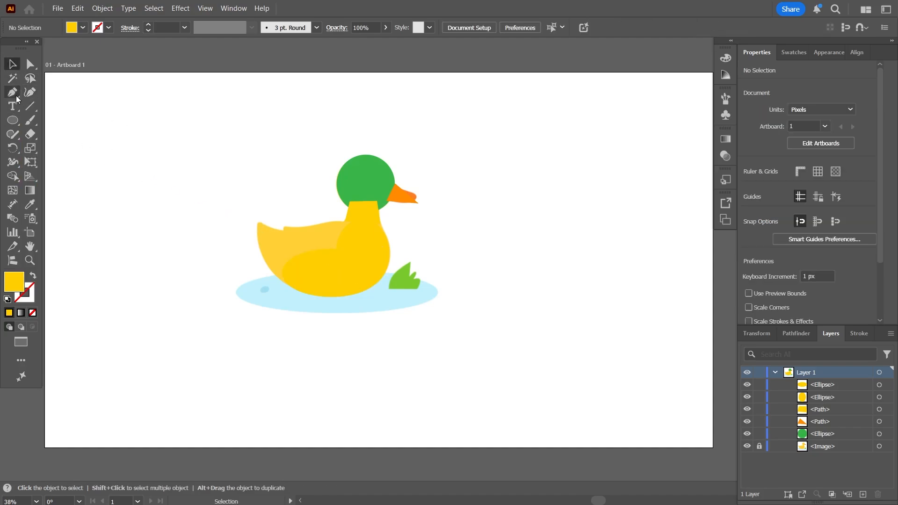
click(258, 226)
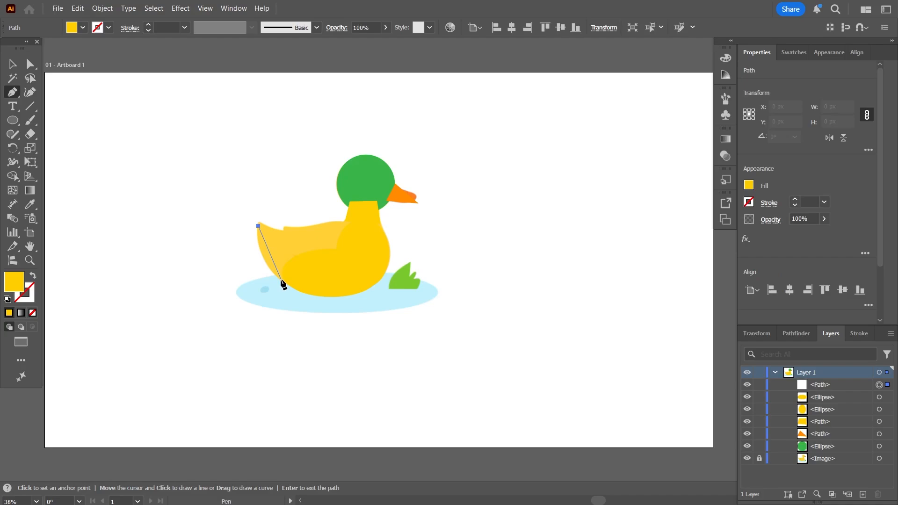
click(259, 252)
click(273, 273)
click(297, 289)
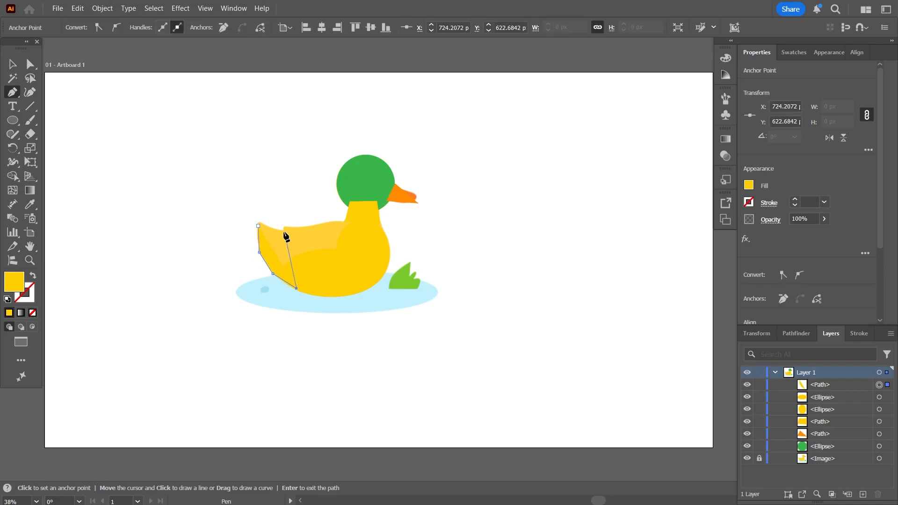
click(283, 231)
click(258, 226)
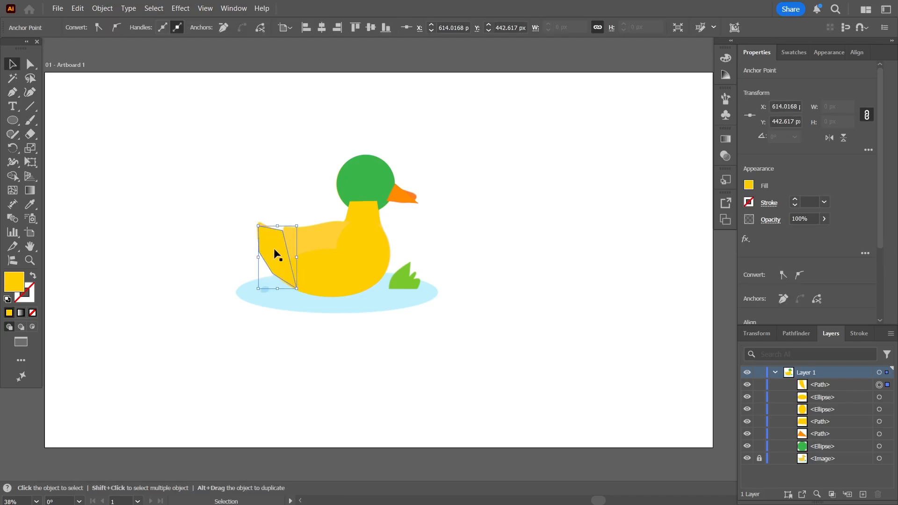
ctrl+drag(274, 248, 273, 244)
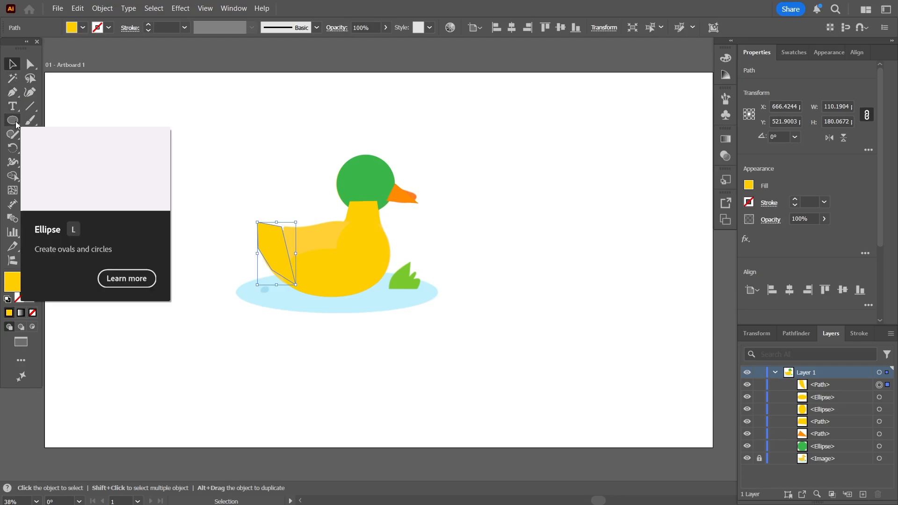
Fill in the duck's back with a rectangle about 296 × 91 px and a flat ellipse about 159 × 26 px along its upper edge
drag(18, 125, 51, 119)
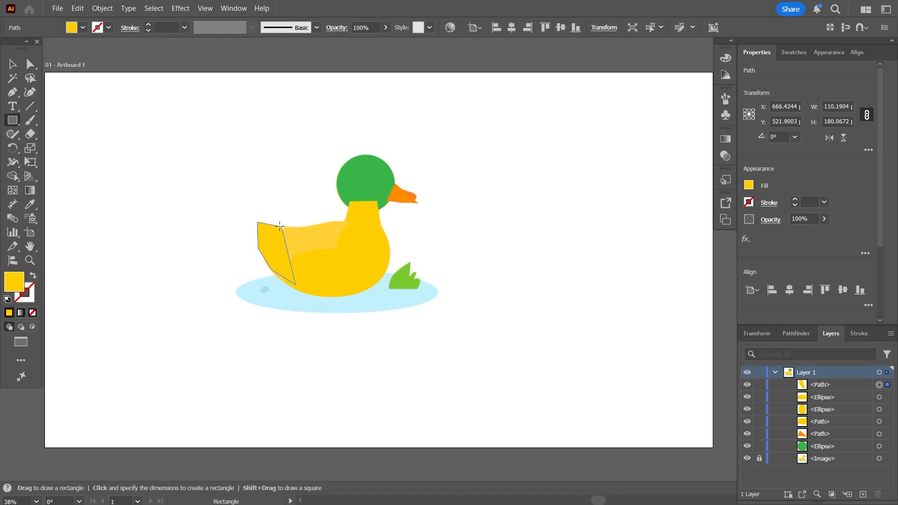
drag(275, 226, 380, 258)
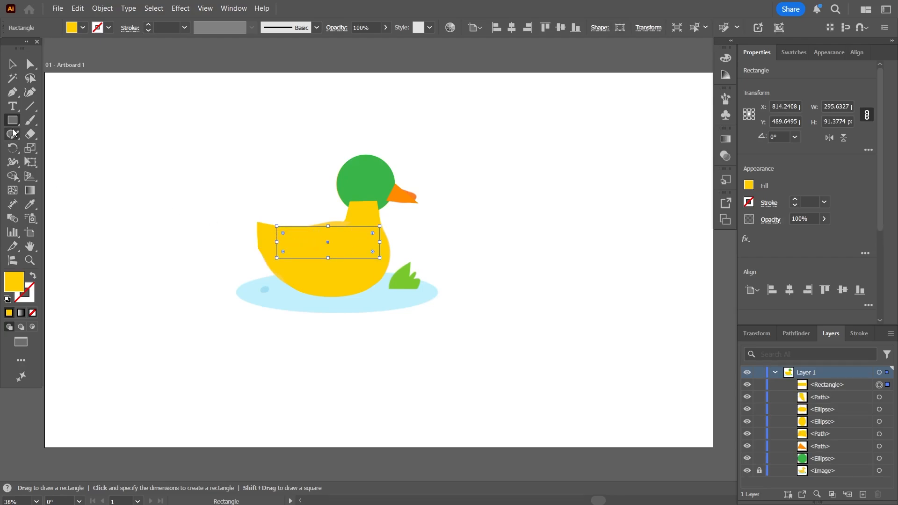
key(l)
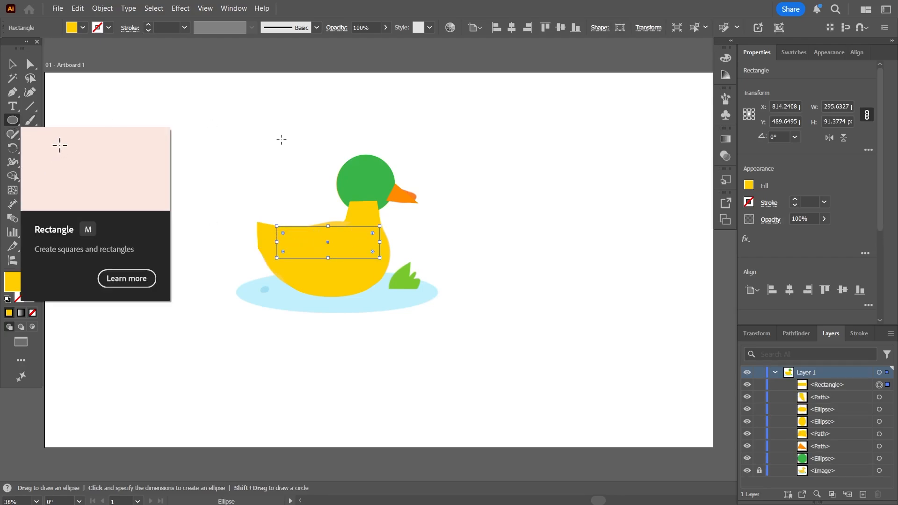
drag(306, 228, 361, 219)
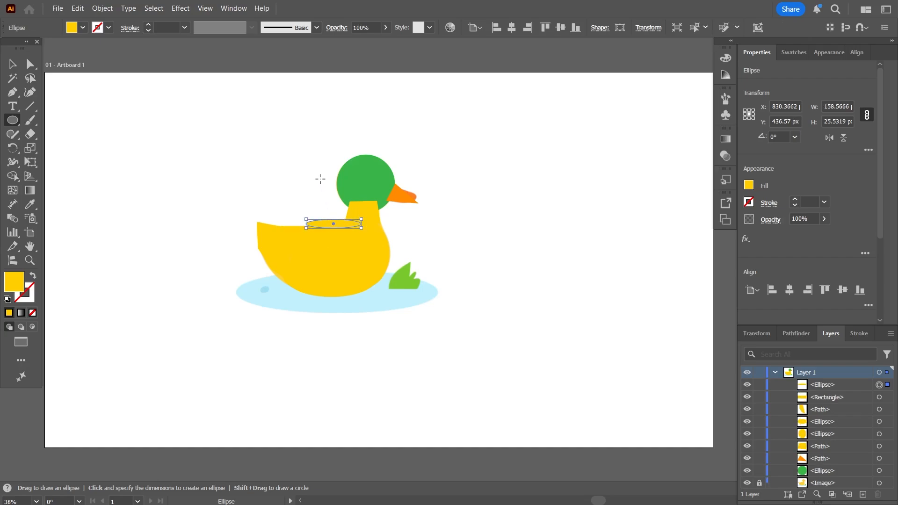
key(v)
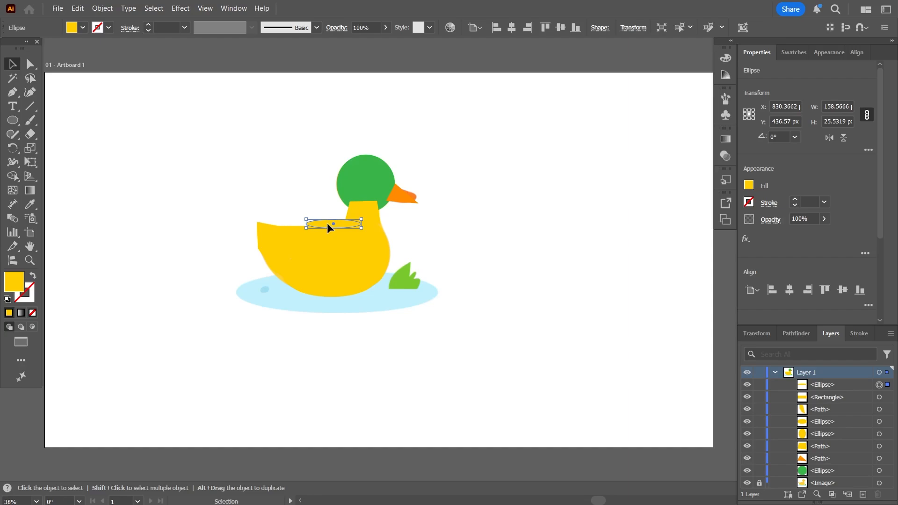
drag(327, 222, 326, 226)
click(458, 224)
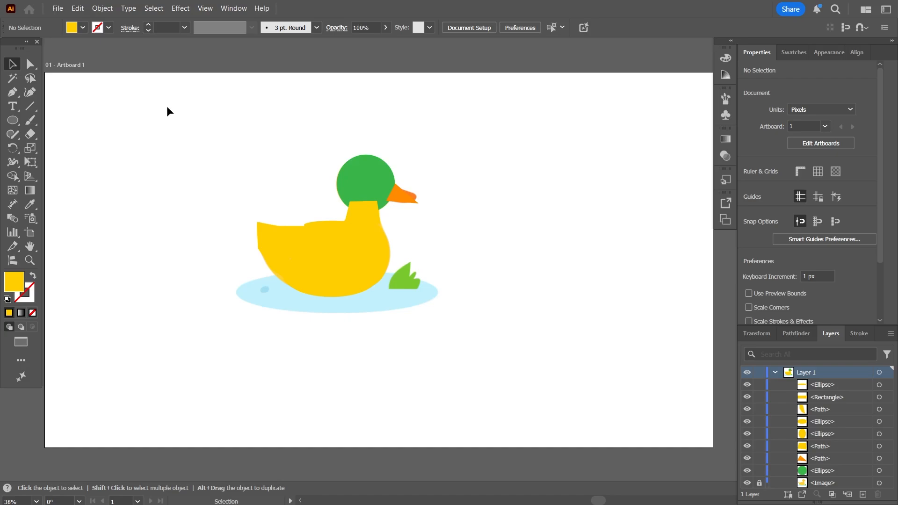
Select all the shapes drawn over the duck image and group them
drag(156, 110, 480, 340)
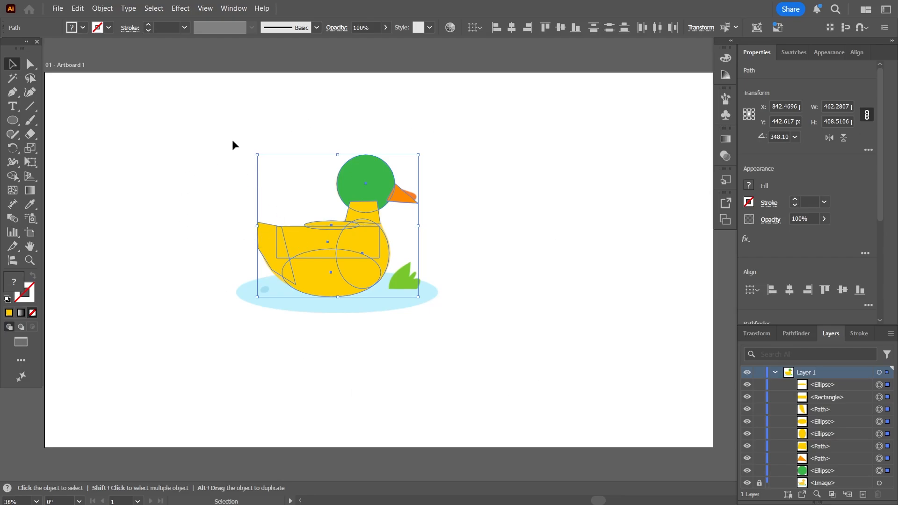
right_click(298, 230)
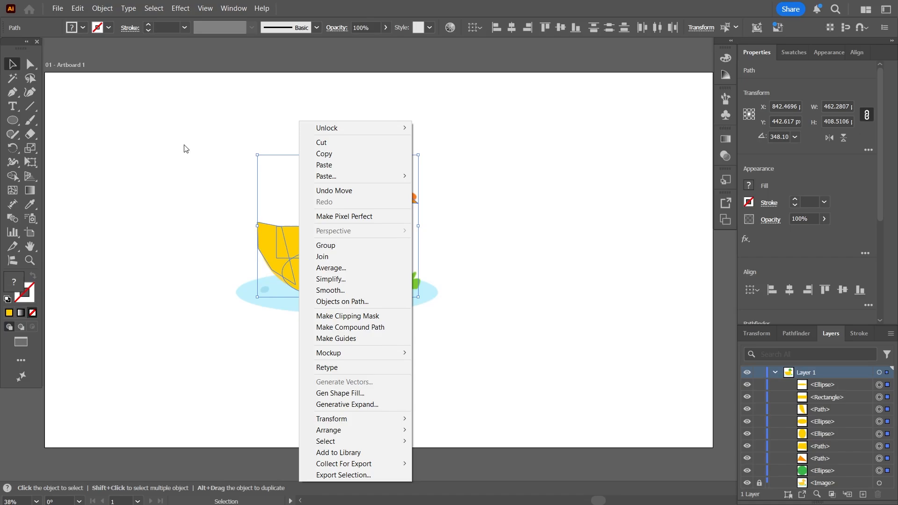
mouse_move(351, 128)
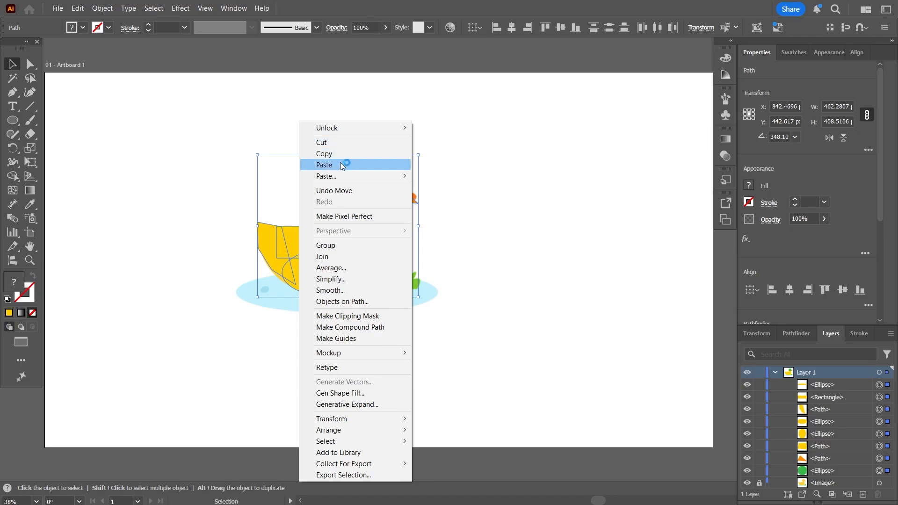
mouse_move(390, 177)
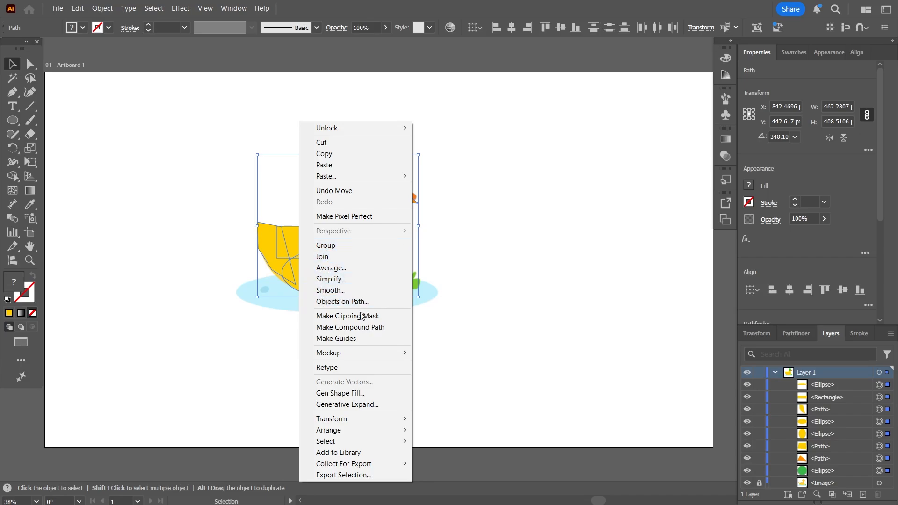
click(333, 246)
Move the duck group beside the reference image to about X 1473 px, Y 392 px, deselect it, and select it again
drag(332, 245, 544, 227)
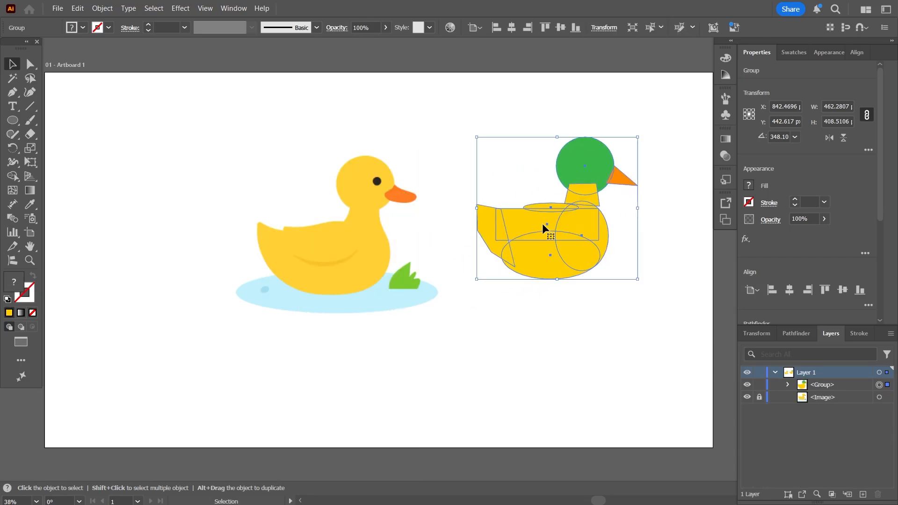
click(594, 366)
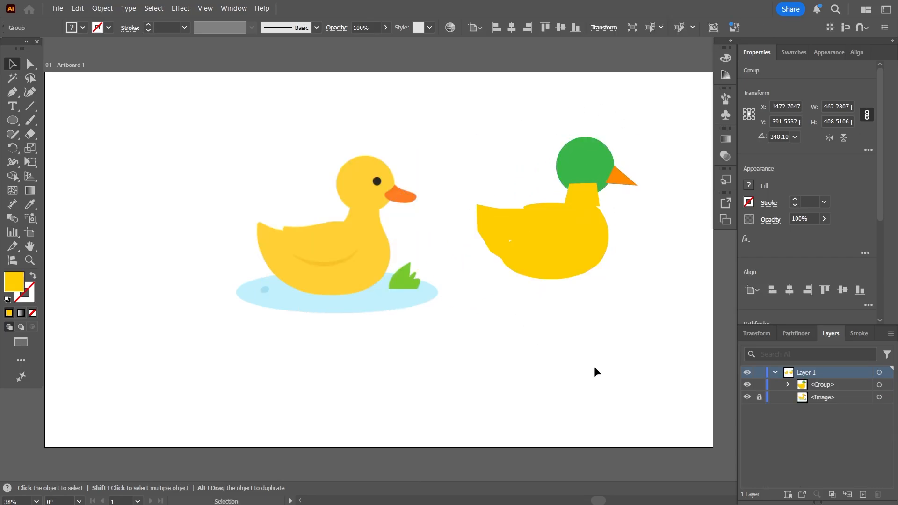
right_click(543, 246)
click(554, 233)
click(554, 228)
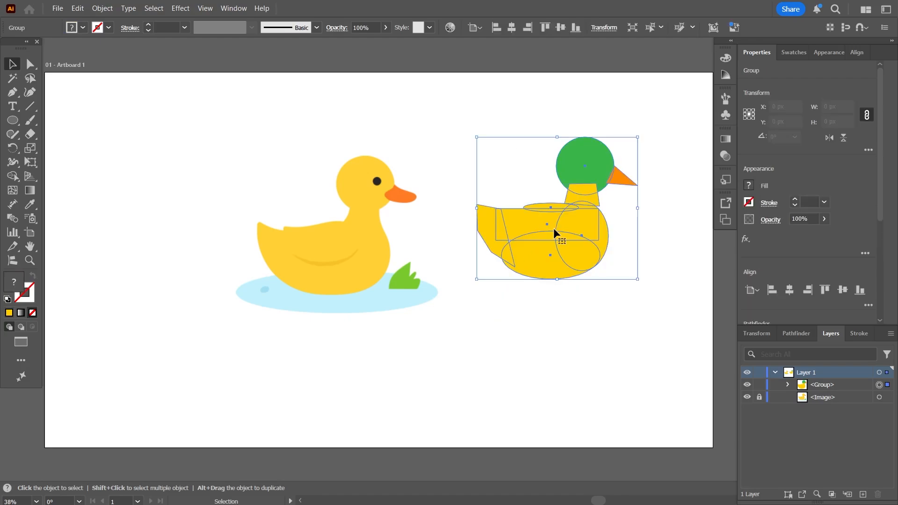
Smooth the paths of the duck group to about 76% and deselect it
right_click(539, 223)
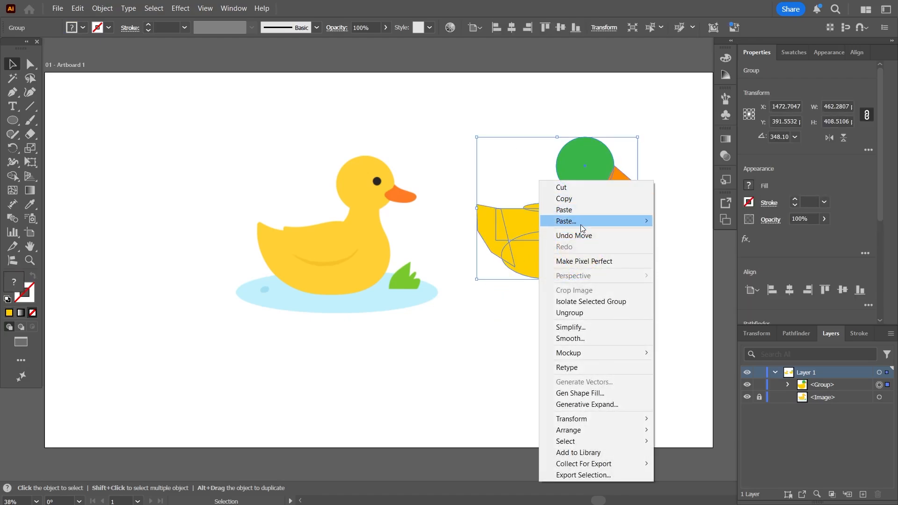
click(593, 338)
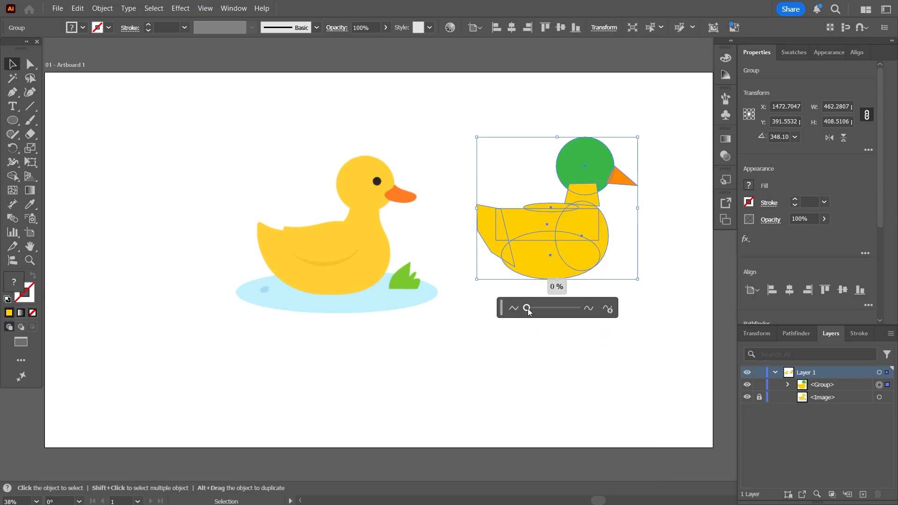
drag(533, 308, 578, 307)
drag(578, 308, 564, 308)
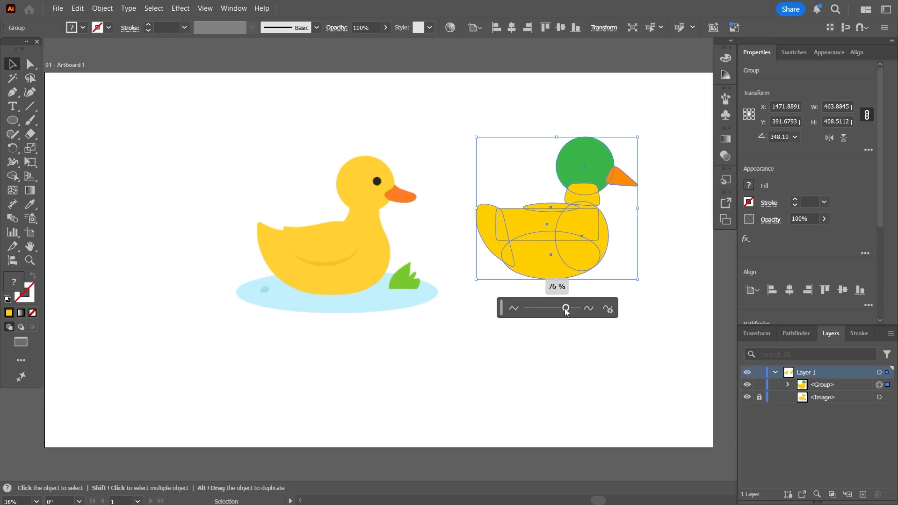
click(568, 339)
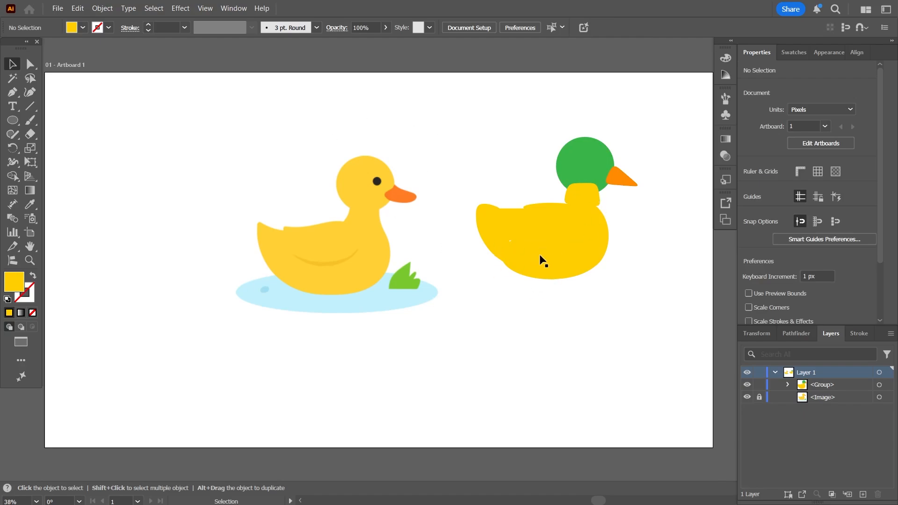
Move the duck group down and closer to the reference image, and enlarge it to about 525 × 437 px
drag(539, 255, 554, 272)
click(465, 364)
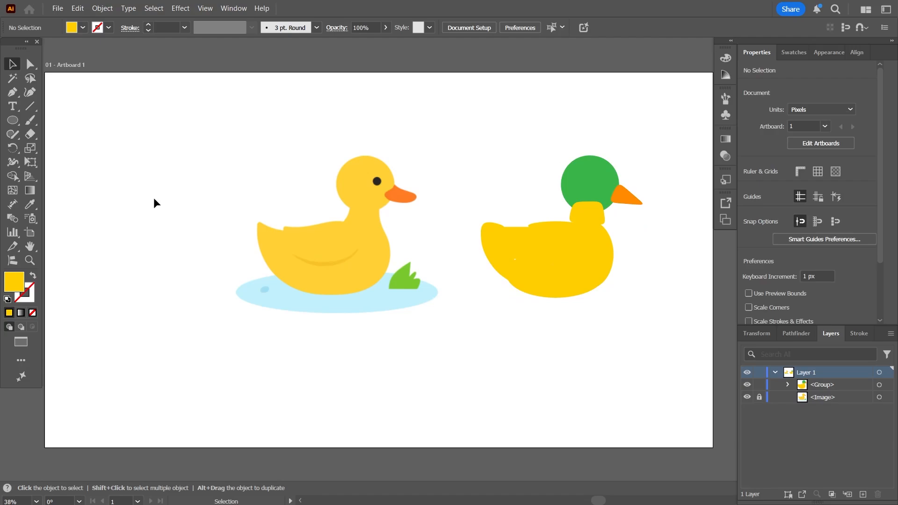
drag(541, 273, 503, 286)
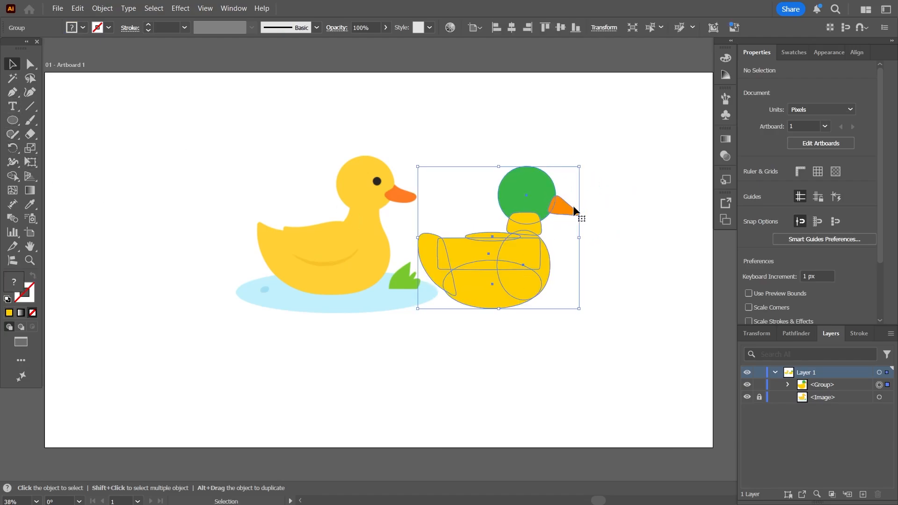
drag(580, 309, 601, 319)
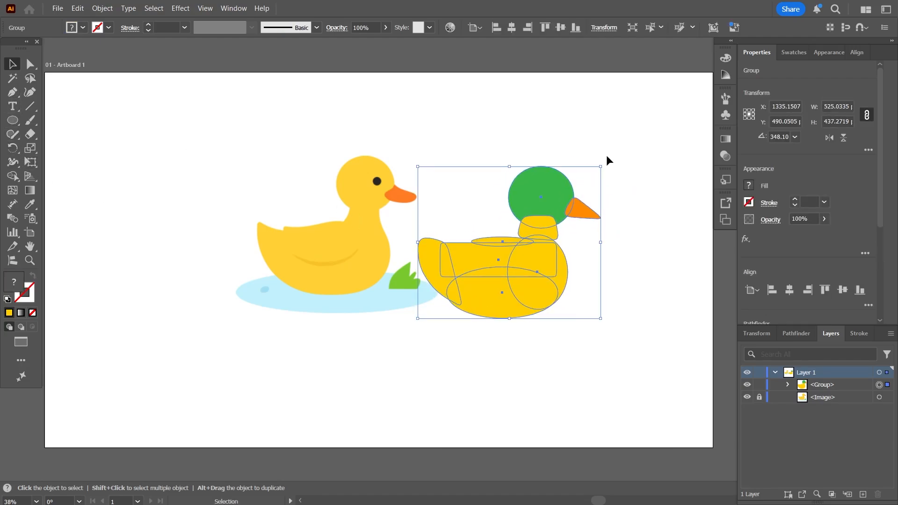
Try rotating the duck group clockwise and undo it, and move the group slightly up and away from the reference image
drag(603, 165, 631, 200)
key(ctrl+z)
click(406, 359)
drag(501, 310, 536, 290)
click(497, 119)
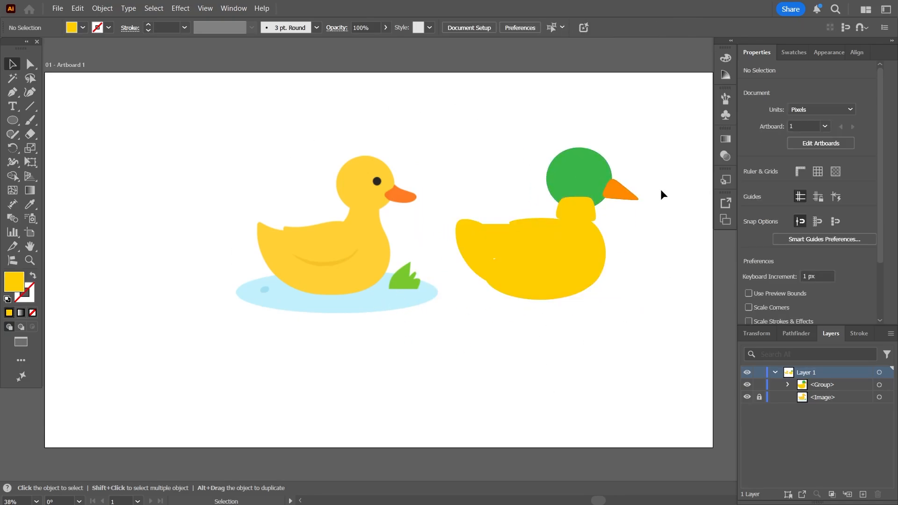